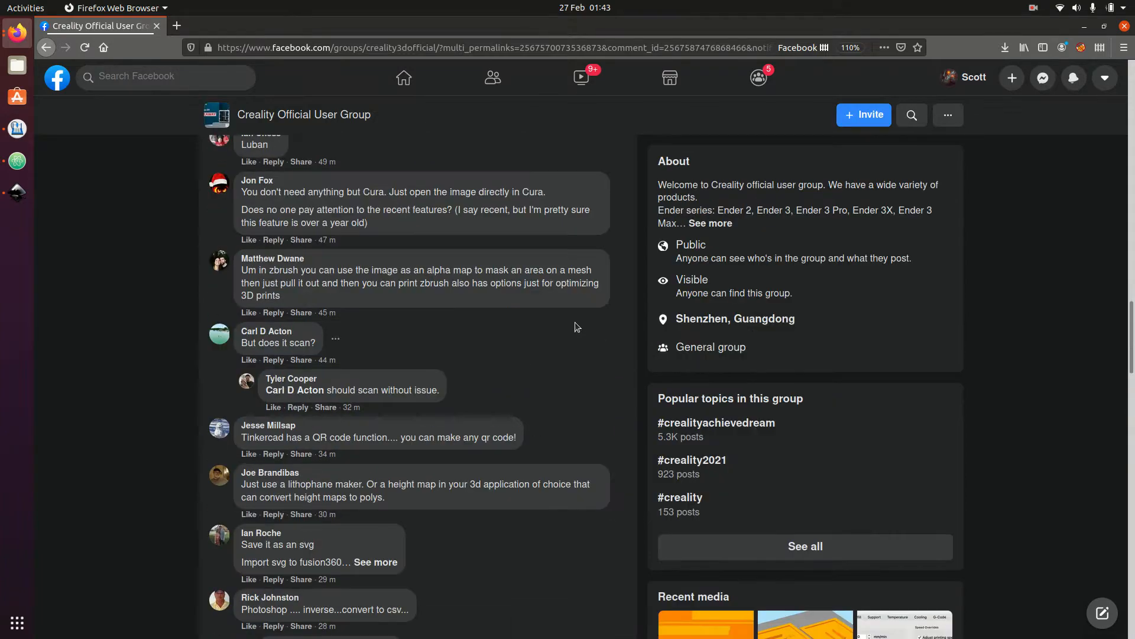
Open the round QR code picture from the Creality group's recent media and save it as a JPEG in the delete_me folder.
scroll(575, 321, "down", 4)
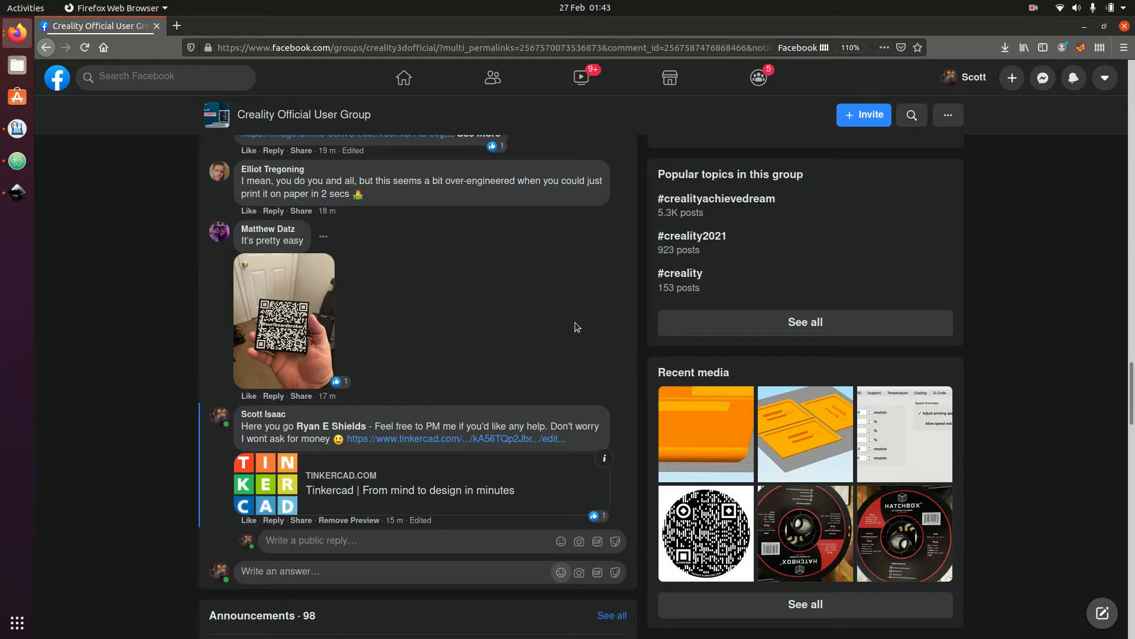
left_click(701, 512)
right_click(550, 298)
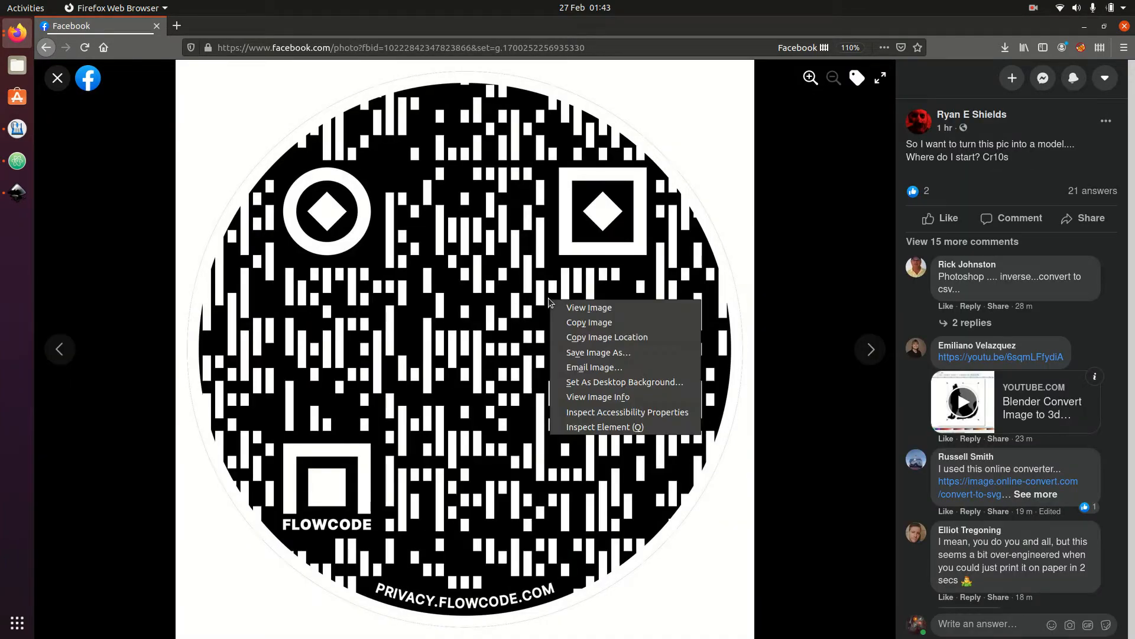
left_click(614, 356)
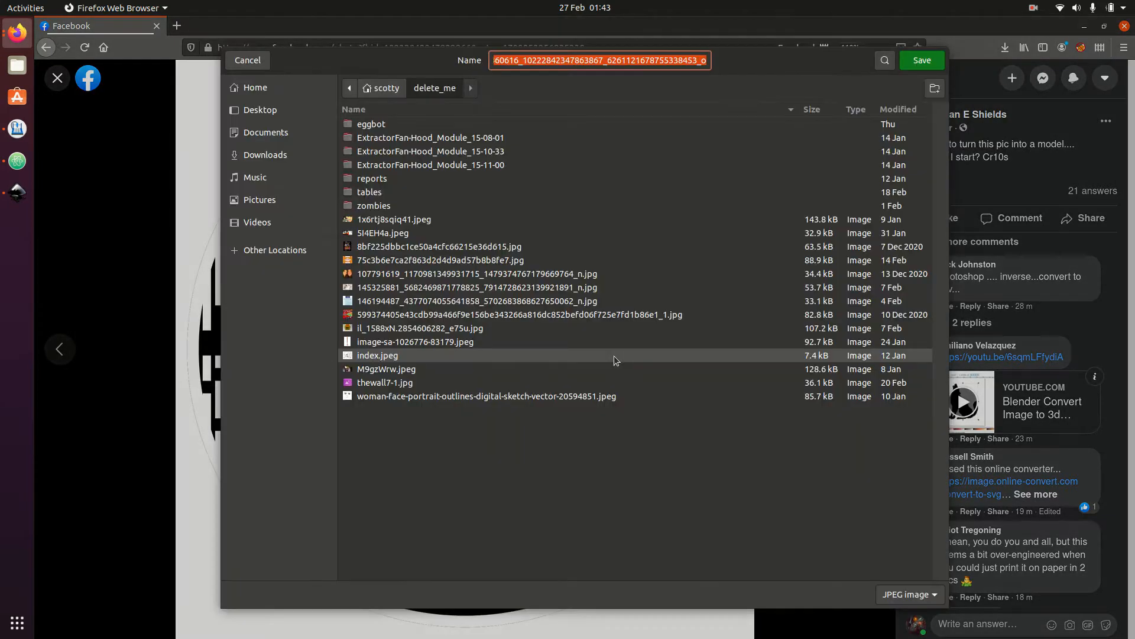
left_click(918, 63)
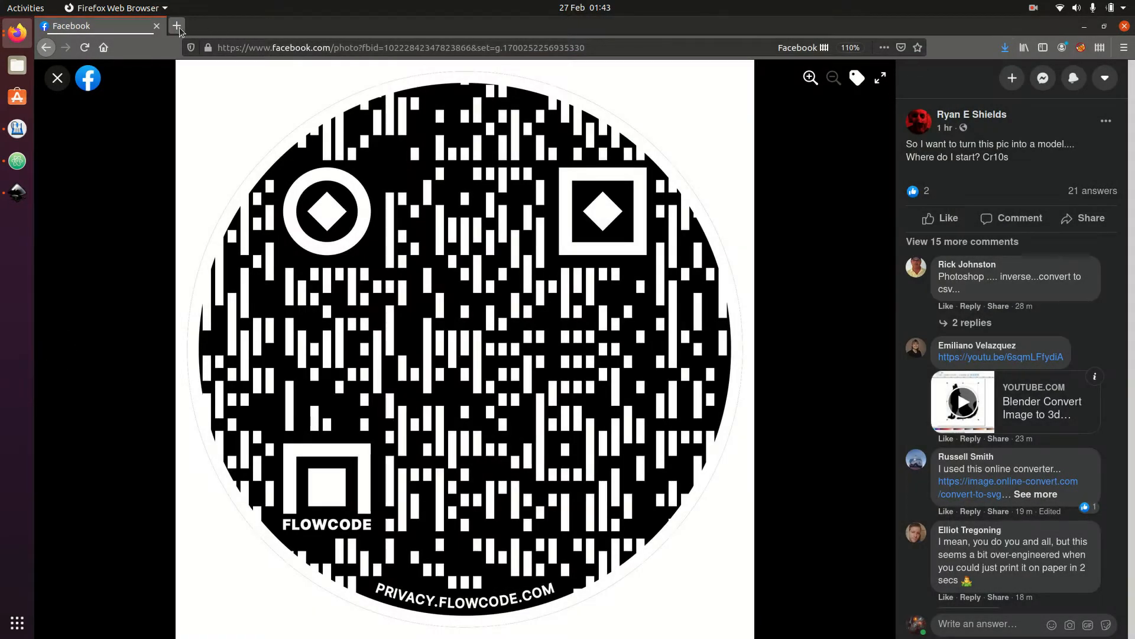
Open tinkercad.com in a new browser tab.
left_click(176, 26)
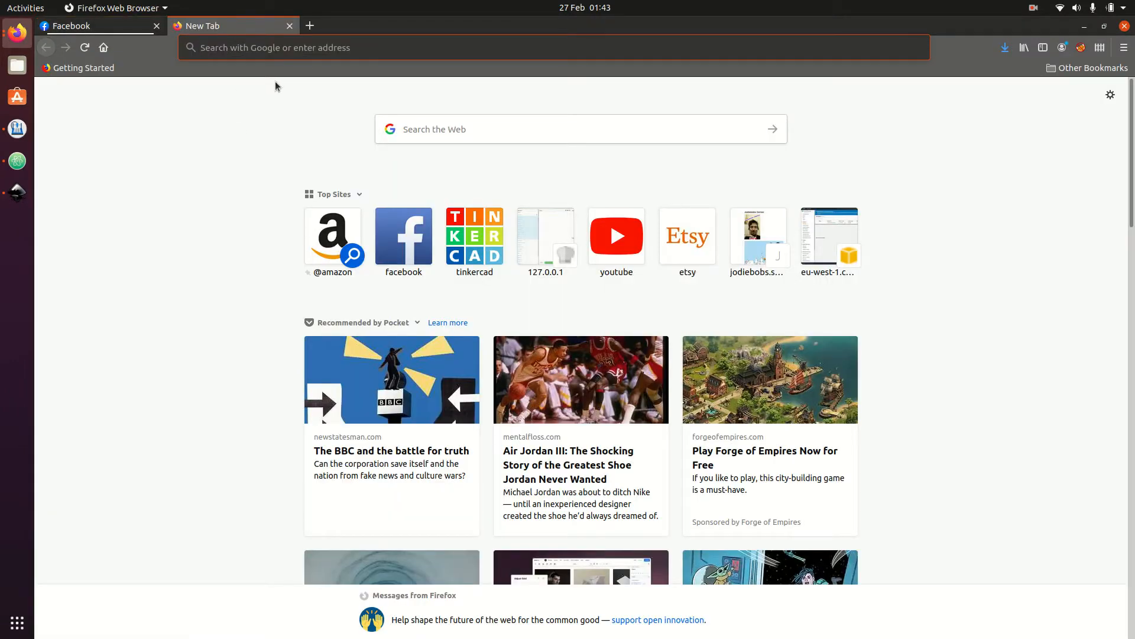
type("tinkercad.com/")
key("Return")
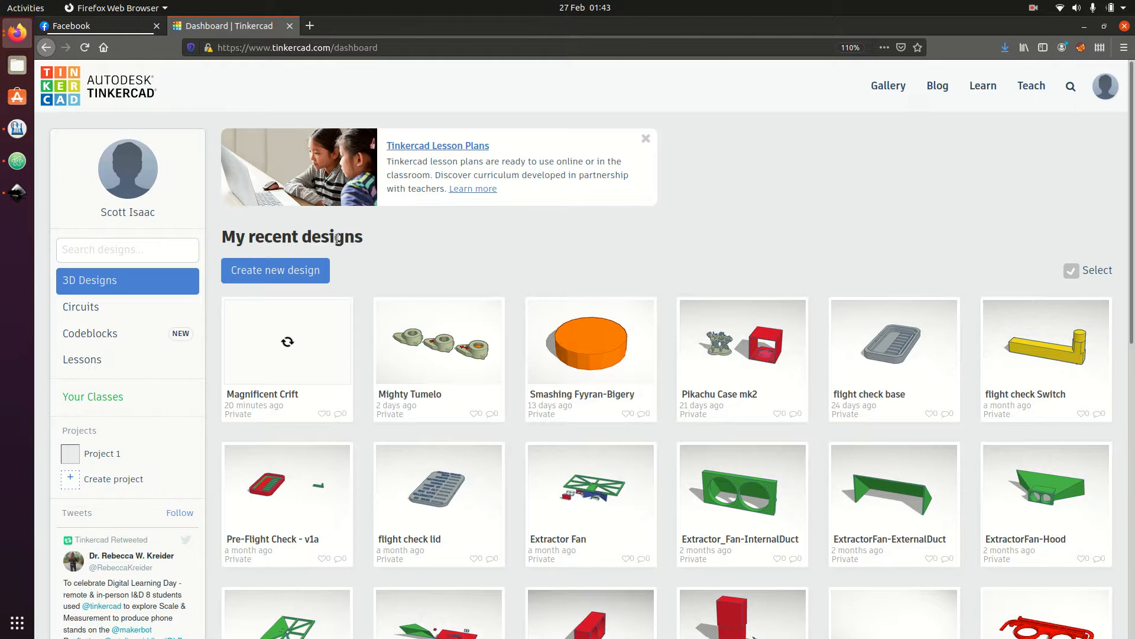
Switch to Inkscape and create a new blank document.
left_click(18, 192)
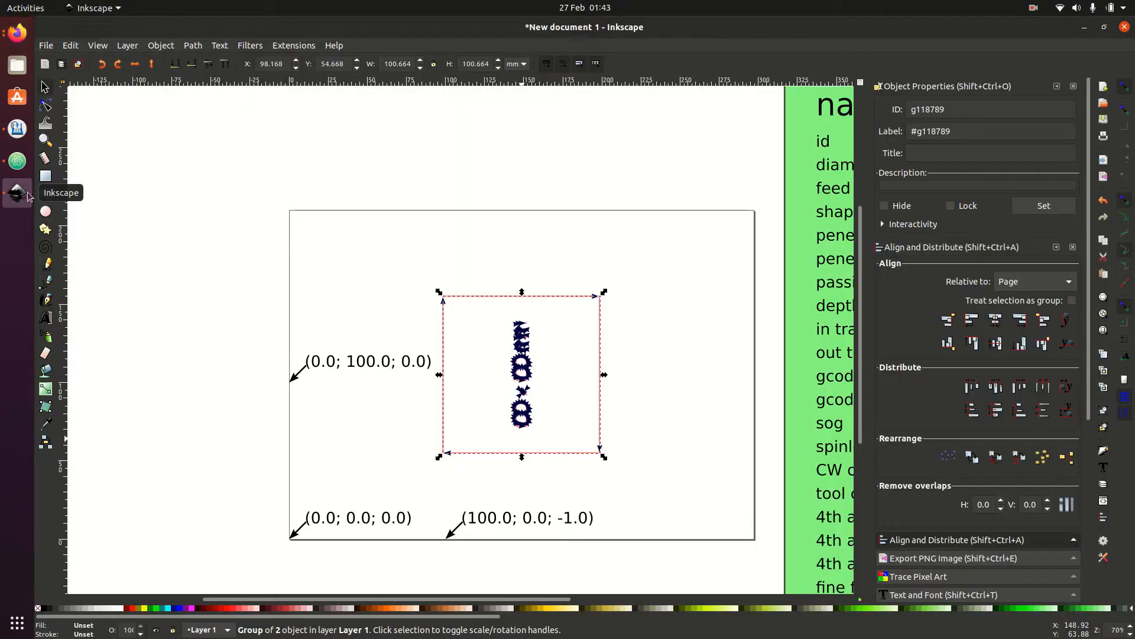
left_click(469, 258, "ctrl")
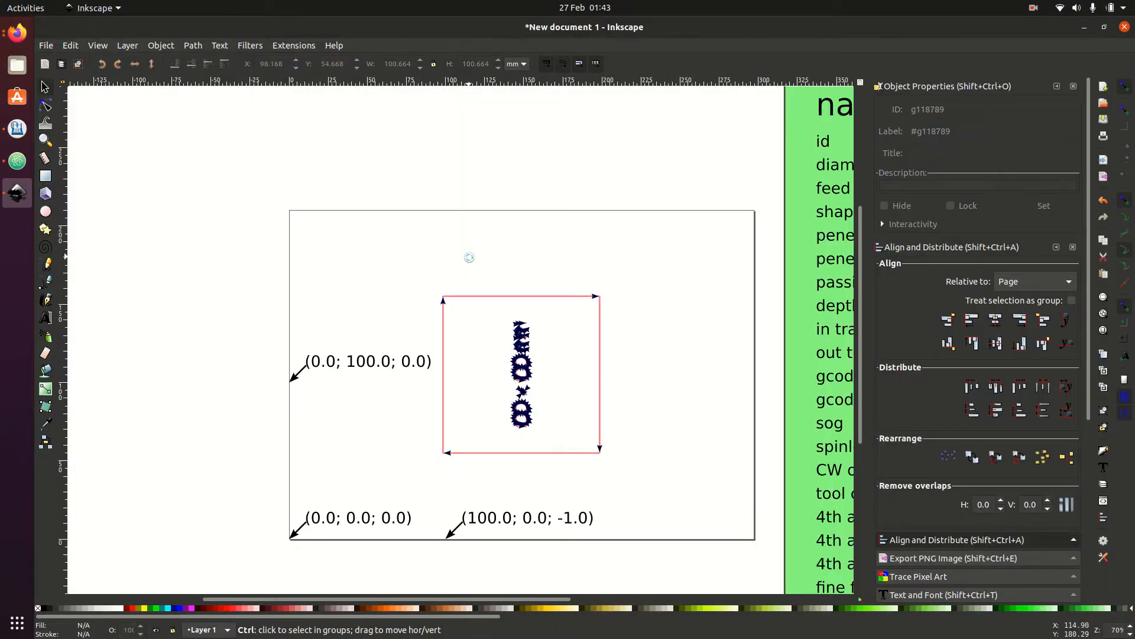
key("ctrl+n")
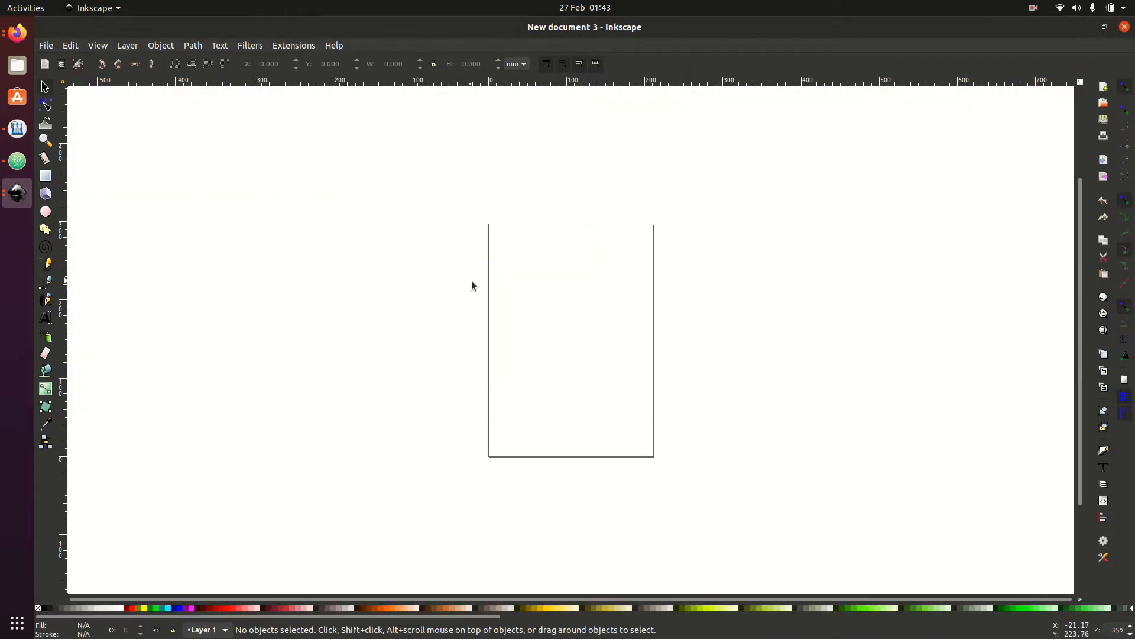
Start a file import and browse to the delete_me folder in the home directory.
key("ctrl+i")
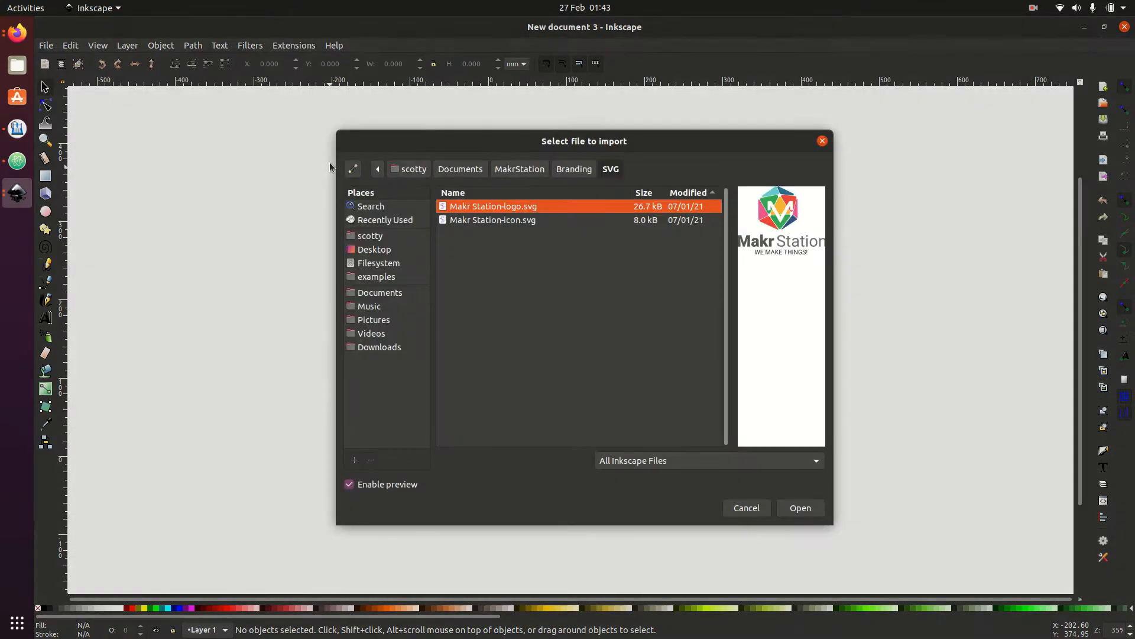
left_click(386, 241)
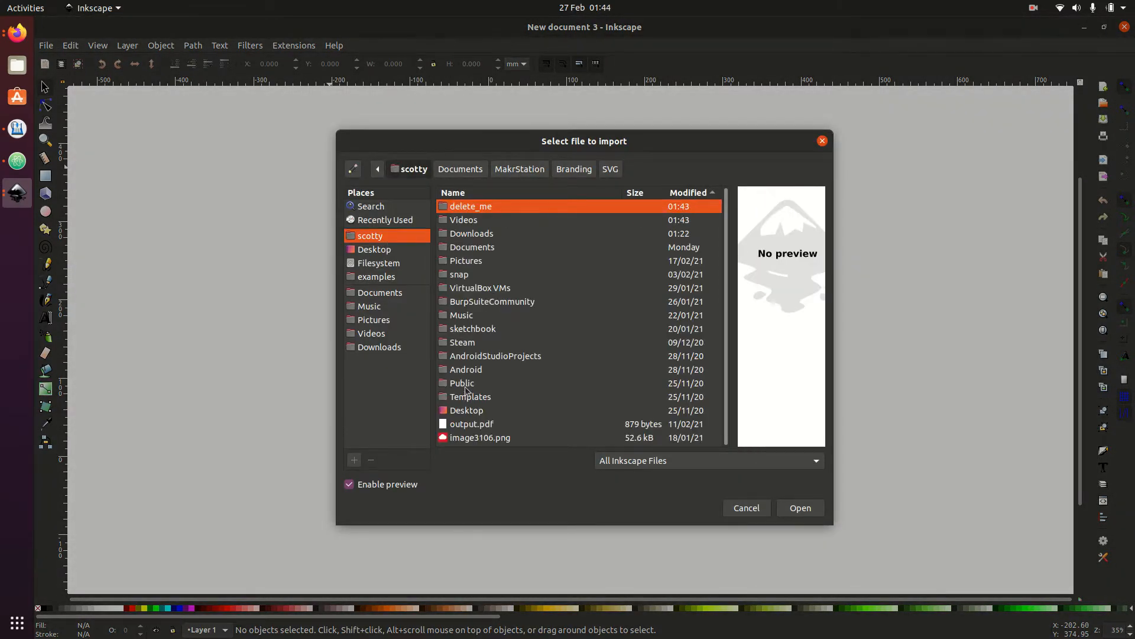
double_click(491, 205)
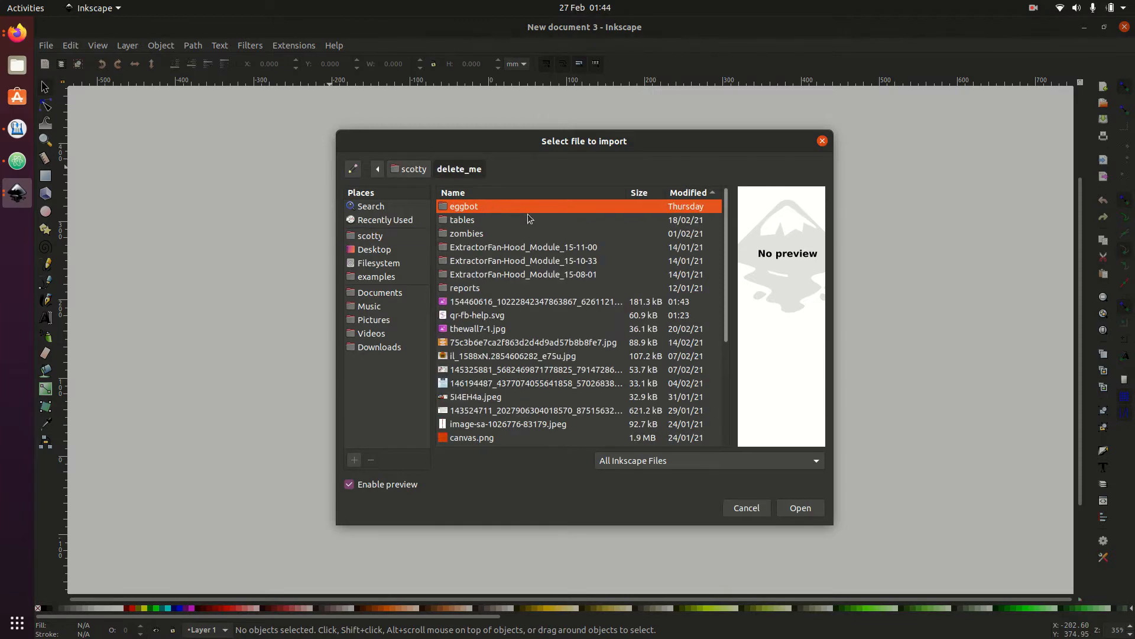
scroll(504, 371, "down", 3)
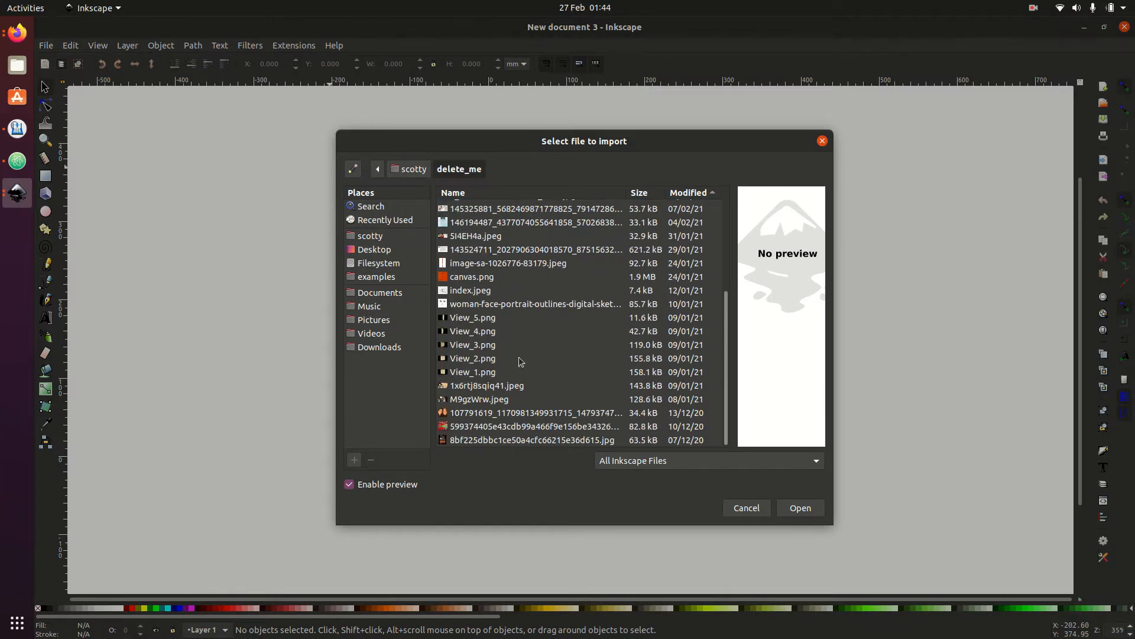
scroll(528, 340, "up", 3)
scroll(528, 340, "down", 3)
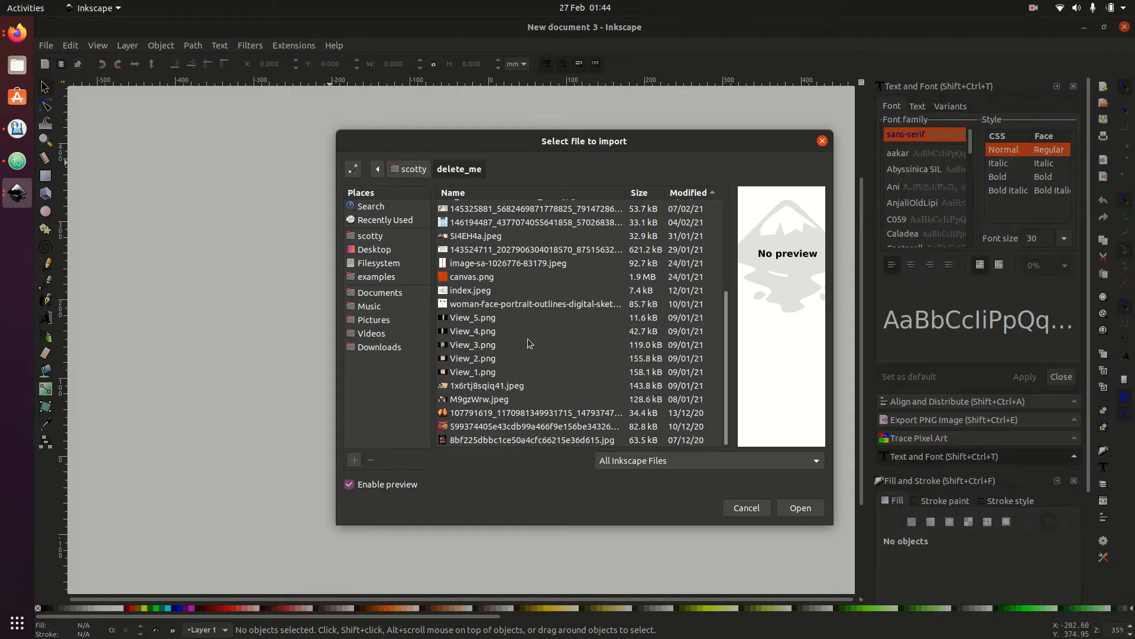
Import the downloaded round QR code JPEG as an embedded image, with DPI from file and automatic rendering mode.
left_click(529, 344)
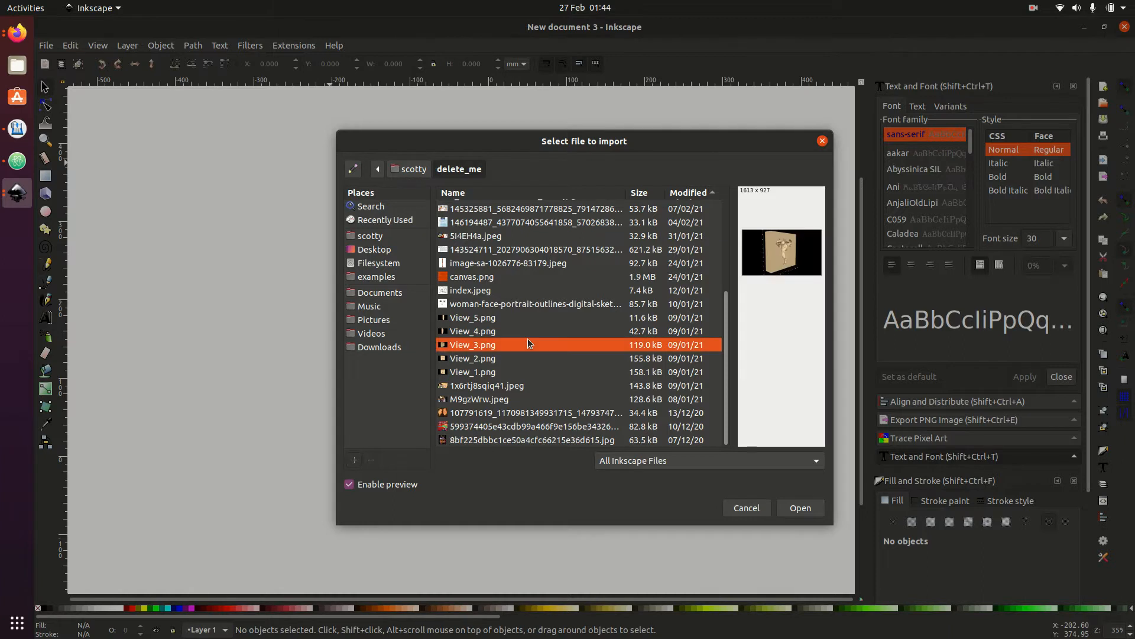
key("Up")
key("Up")
key("Up")
key("Up")
key("Up")
key("Up")
key("Up")
key("Up")
key("Up")
key("Up")
key("Up")
key("Up")
key("Up")
key("Up")
key("Up")
key("Up")
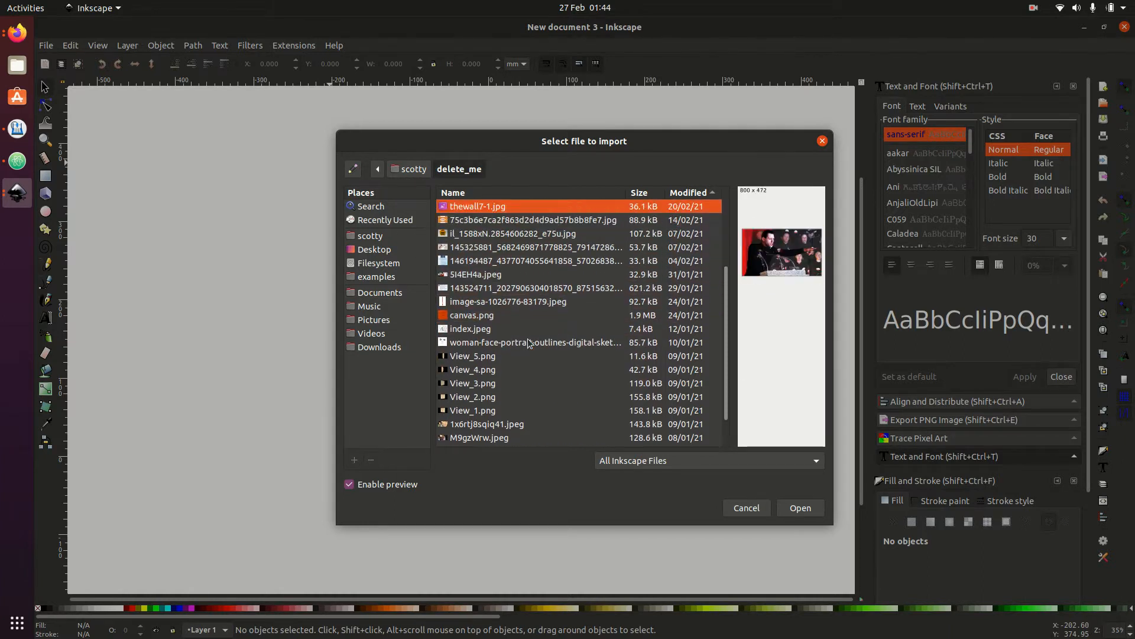
key("Down")
key("Down")
key("Up")
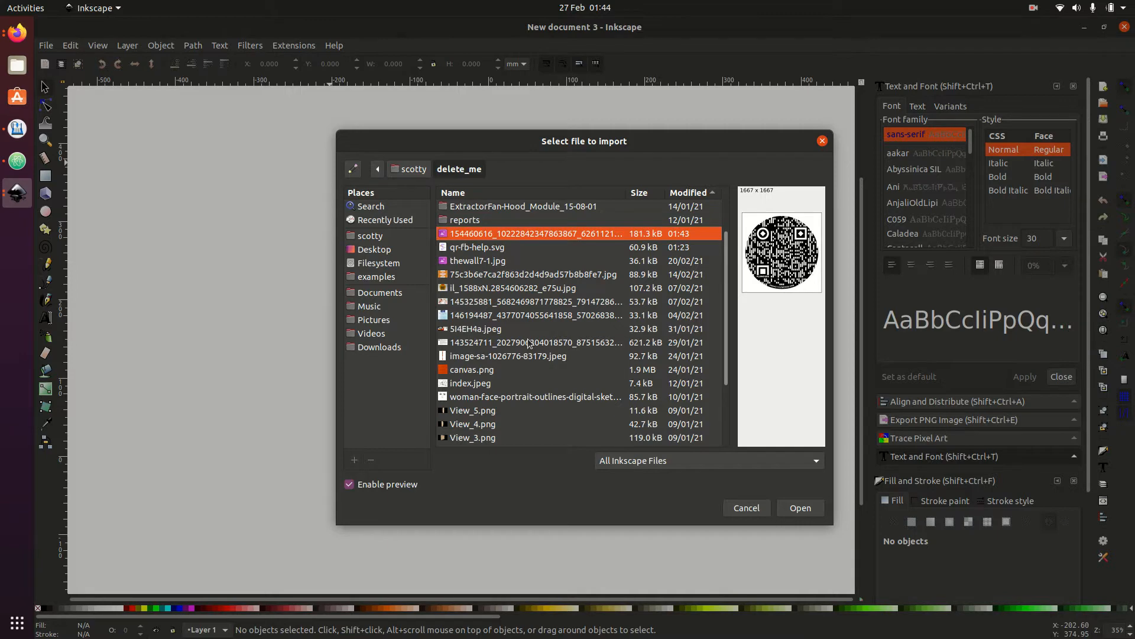
key("Return")
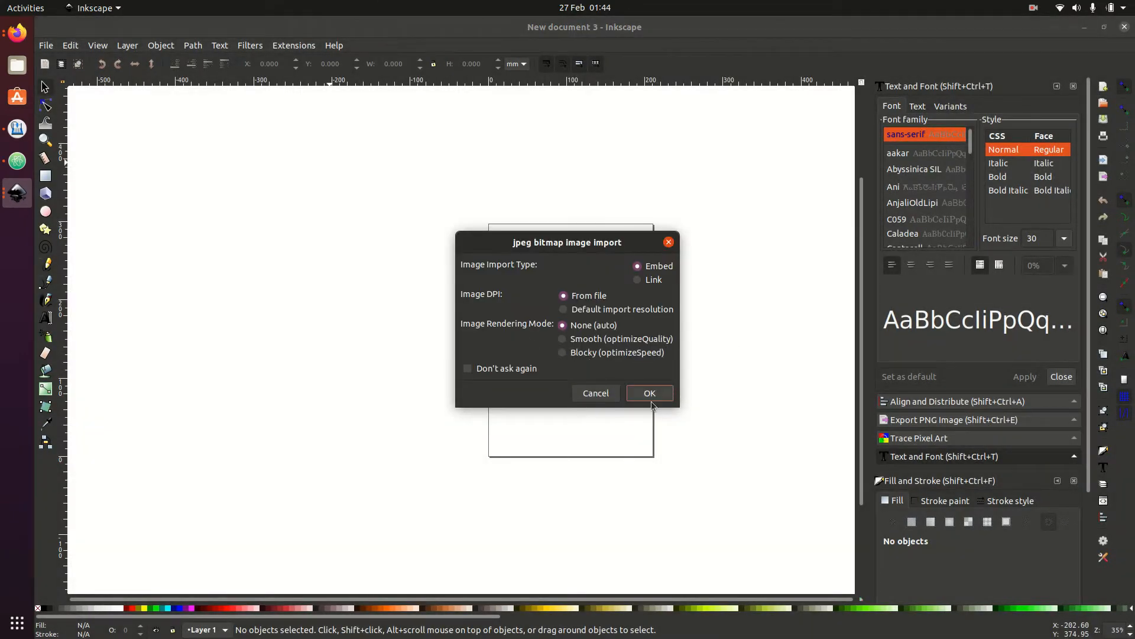
left_click(650, 393)
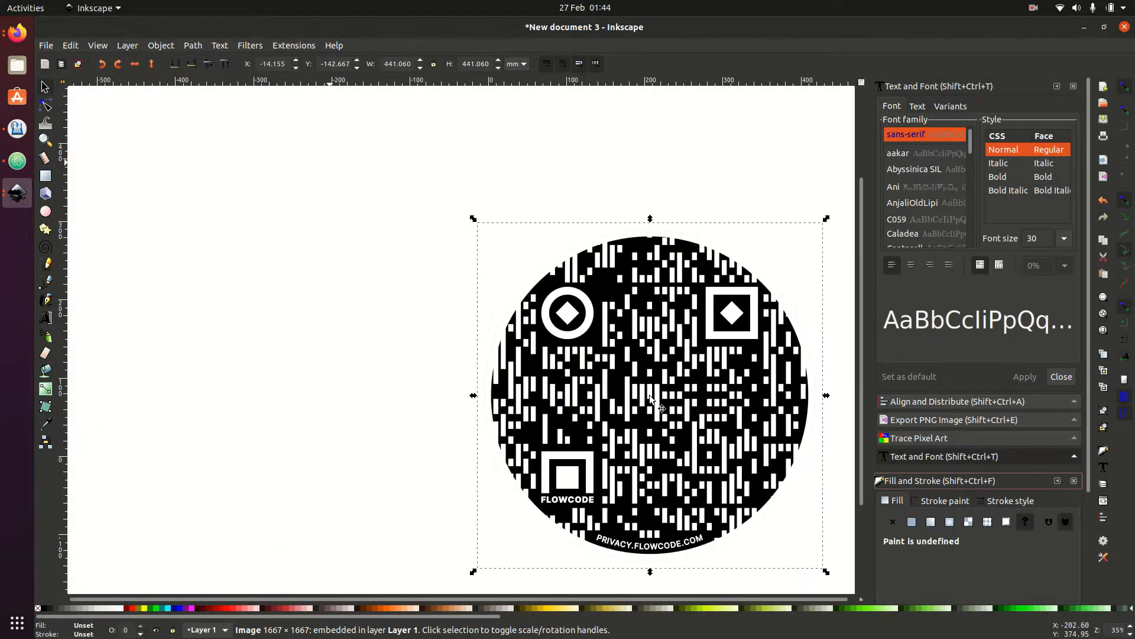
Move the imported QR code image off the page to about X -450 mm, Y -54 mm and keep it selected.
left_click_drag(687, 385, 458, 352)
left_click_drag(544, 349, 356, 321)
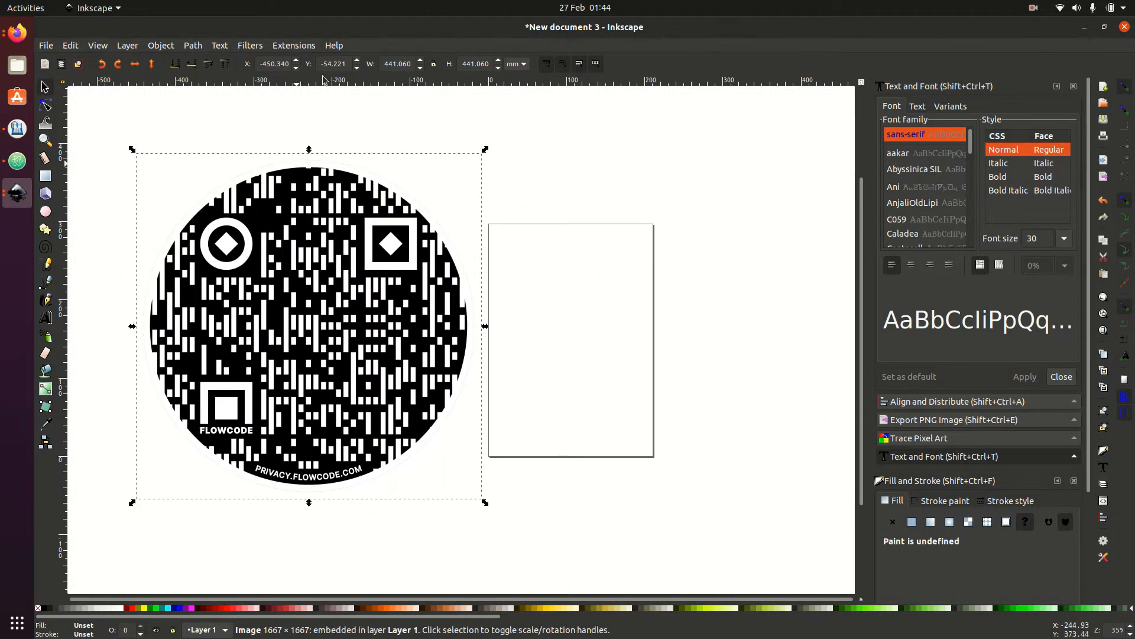
left_click(325, 111)
left_click(294, 46)
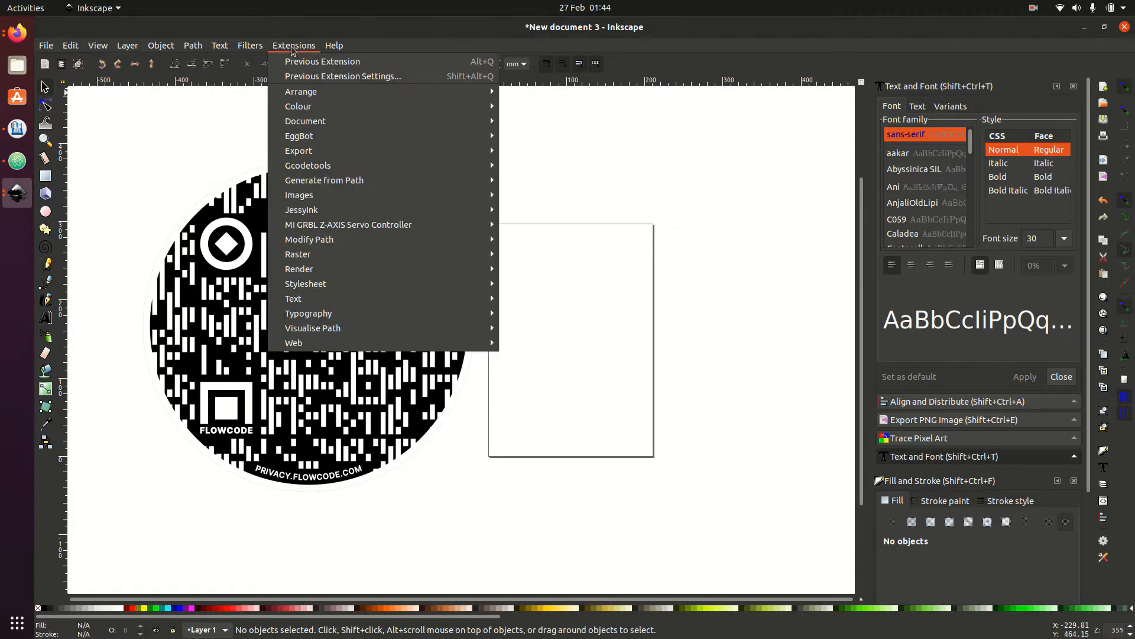
left_click(229, 254)
left_click(264, 230)
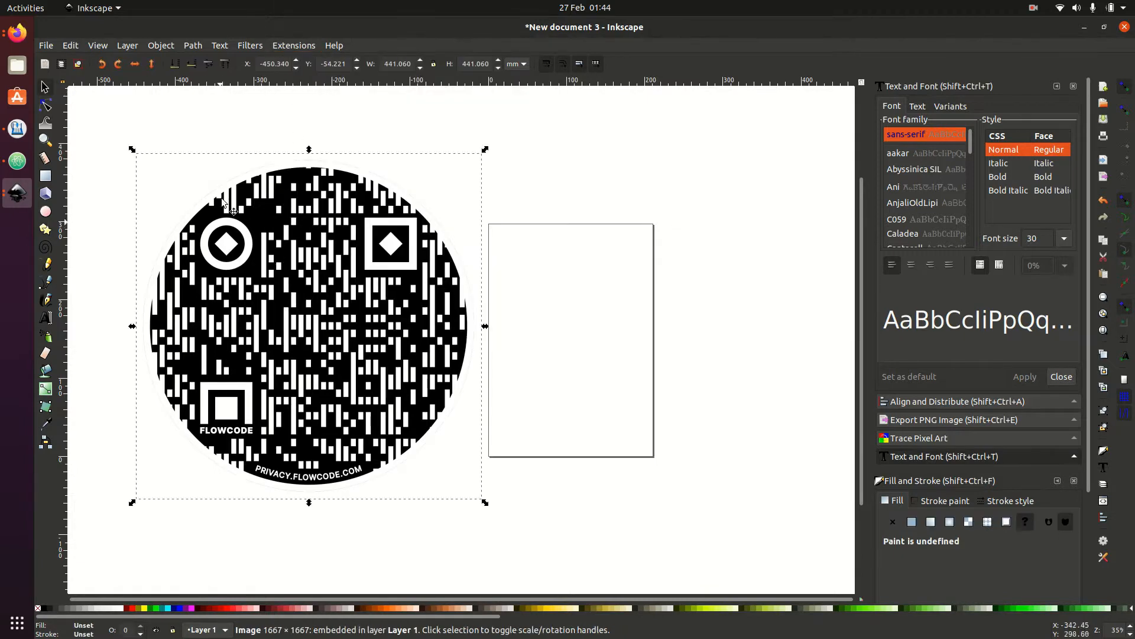
Start Trace Bitmap on the QR code image and preview Edge detection with Live Preview enabled.
left_click(193, 46)
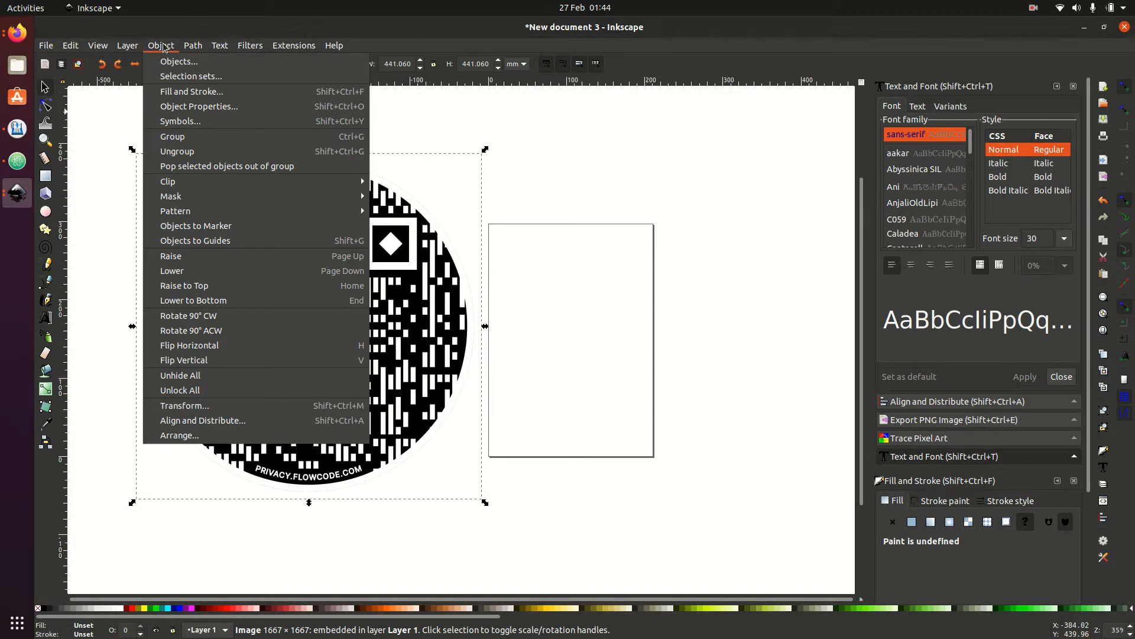
mouse_move(196, 49)
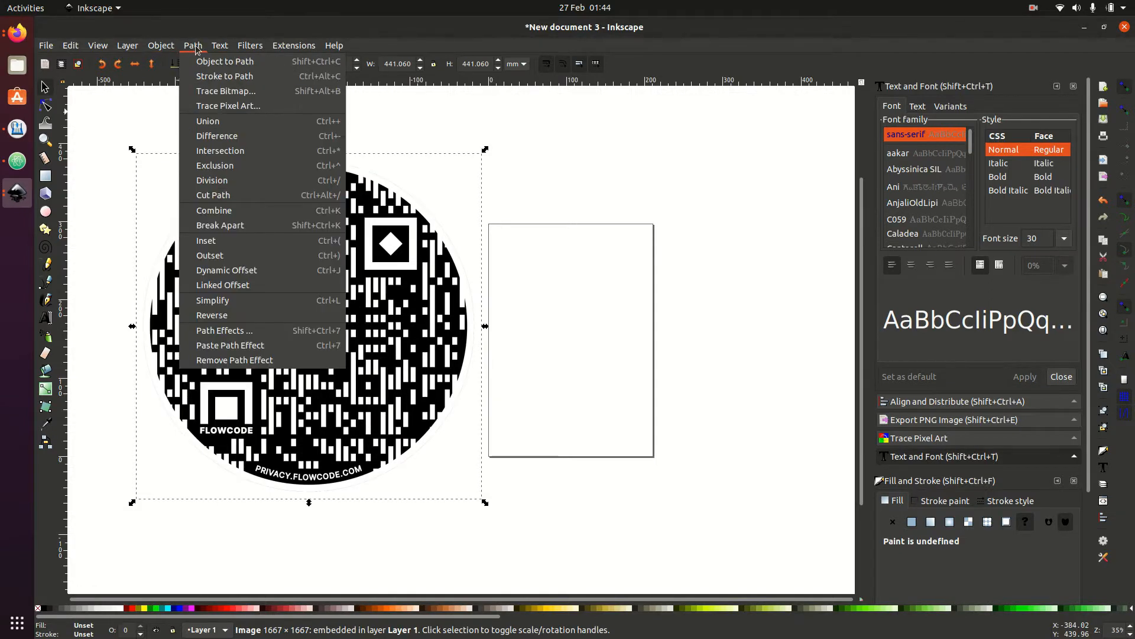
left_click(220, 93)
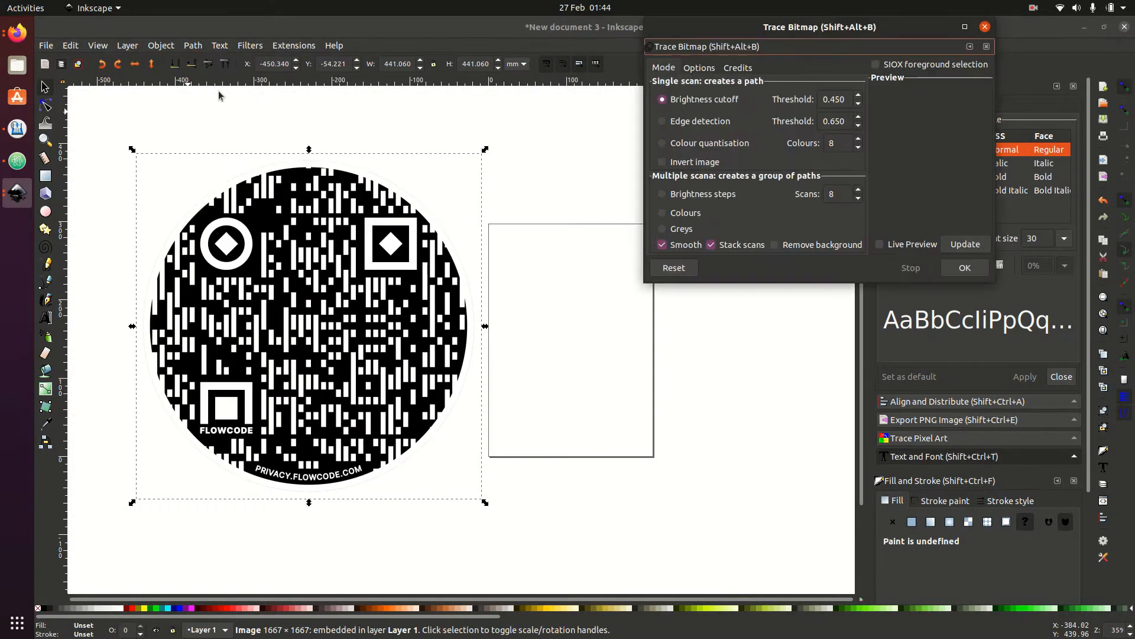
left_click_drag(774, 34, 660, 139)
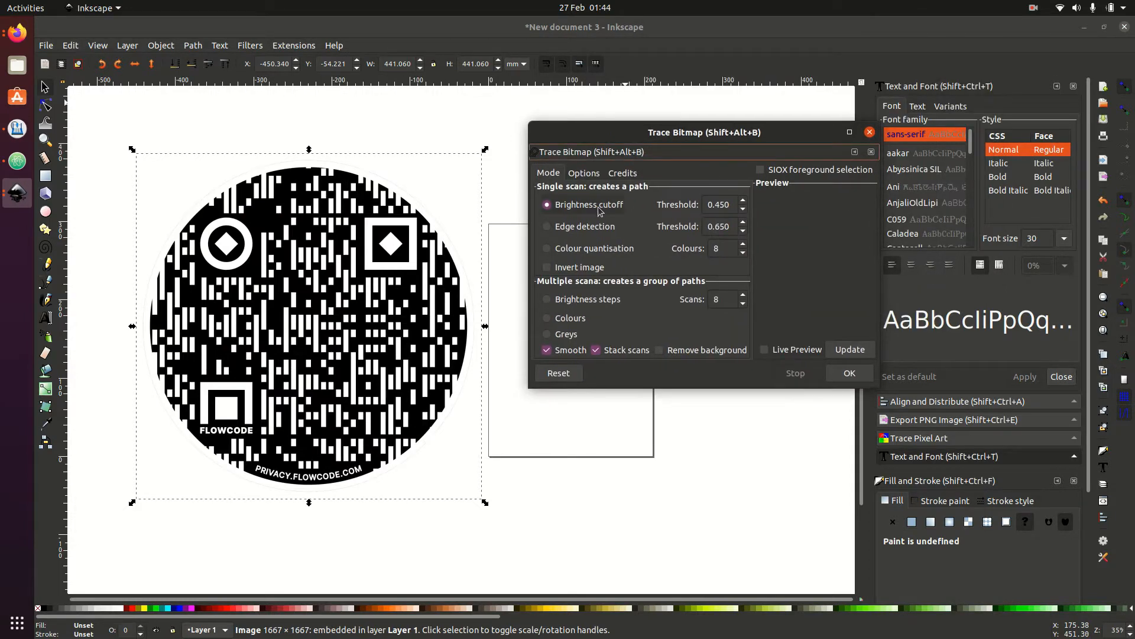
left_click(595, 230)
left_click(765, 350)
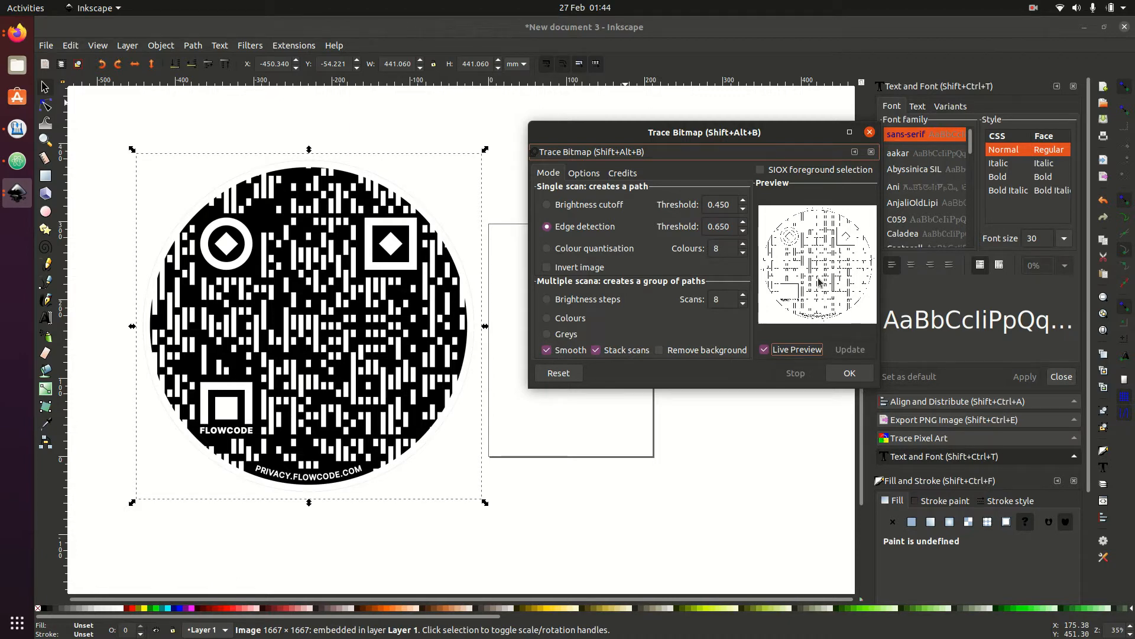
Trace the image using Brightness cutoff at threshold 0.450 and move the traced path over the page to about X -5 mm, Y -8 mm.
left_click(583, 206)
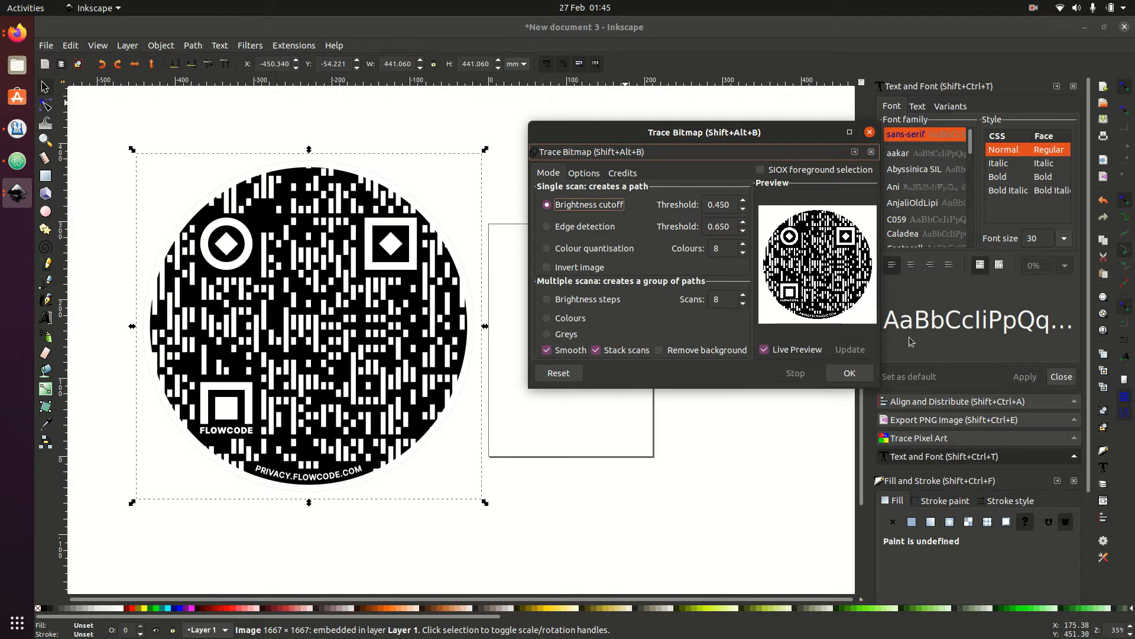
left_click(850, 373)
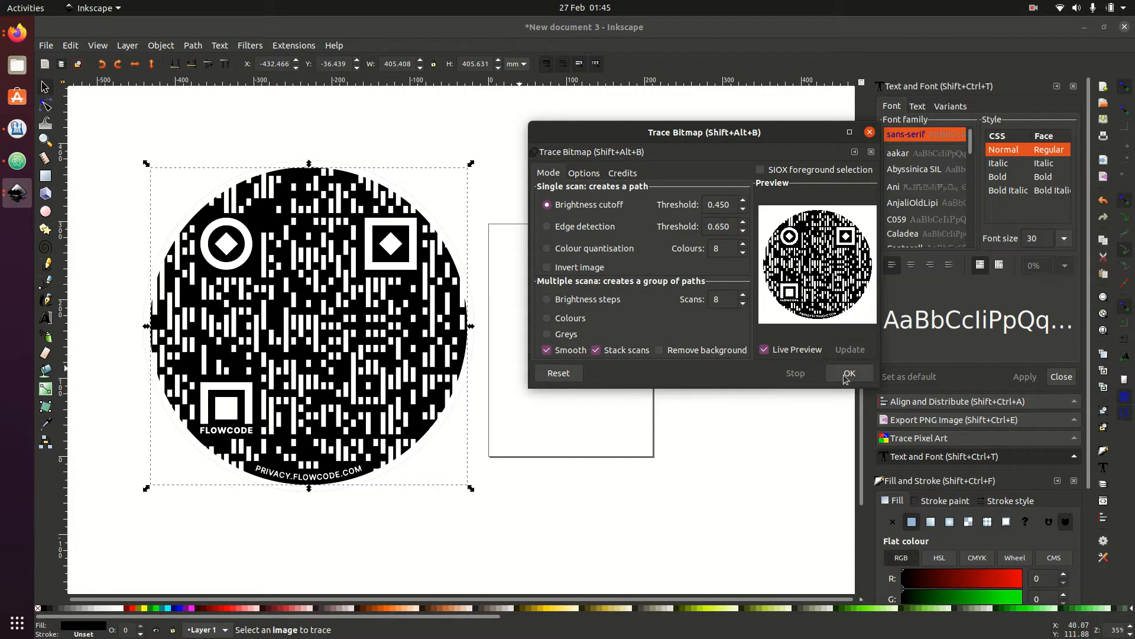
left_click(847, 374)
left_click(869, 132)
mouse_move(322, 299)
left_mouse_down()
mouse_move(334, 288)
mouse_move(628, 274)
mouse_move(697, 292)
mouse_move(656, 277)
left_mouse_up()
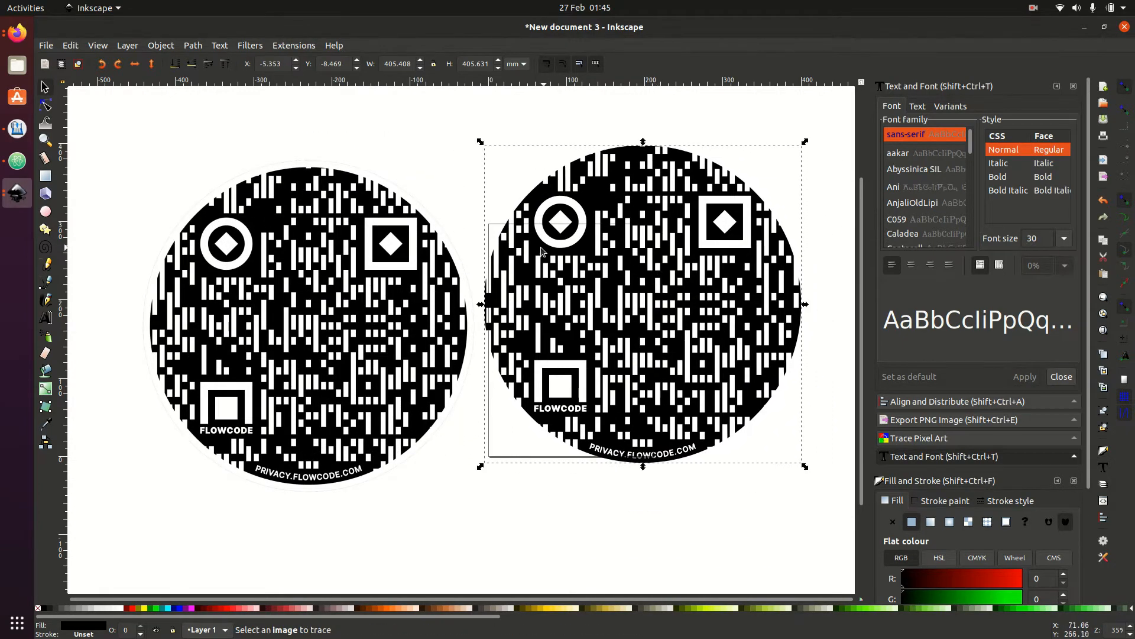
Examine the edges of the traced path up close around the circular marker with the diamond.
scroll(571, 230, "up", 10)
scroll(571, 229, "down", 11)
scroll(571, 229, "up", 1)
scroll(570, 230, "up", 12, "ctrl")
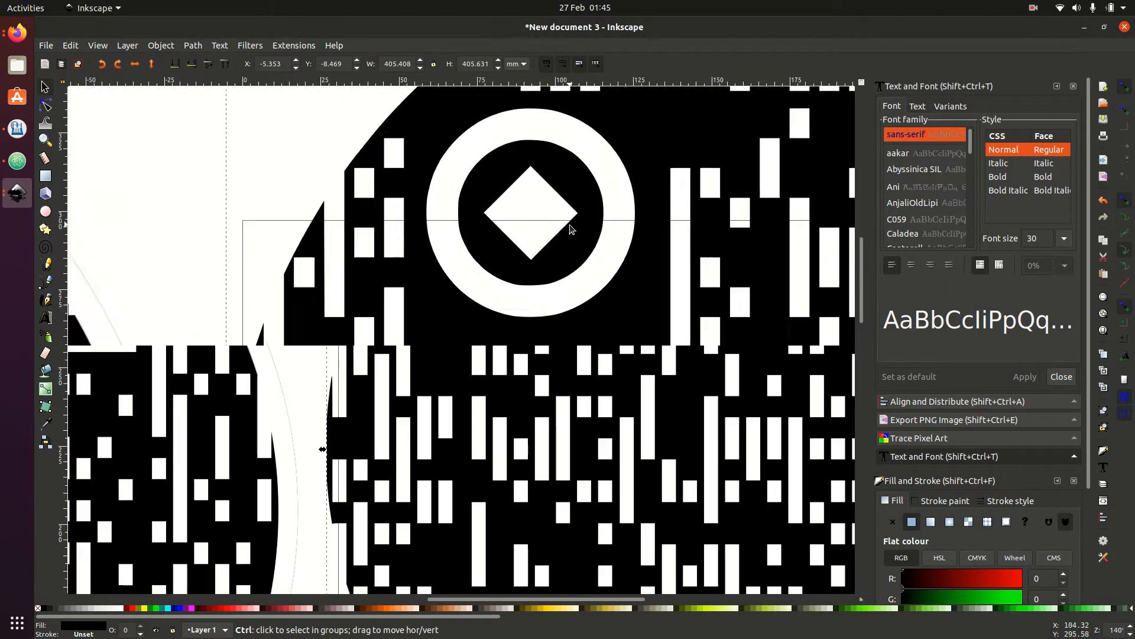
scroll(571, 229, "up", 4, "ctrl")
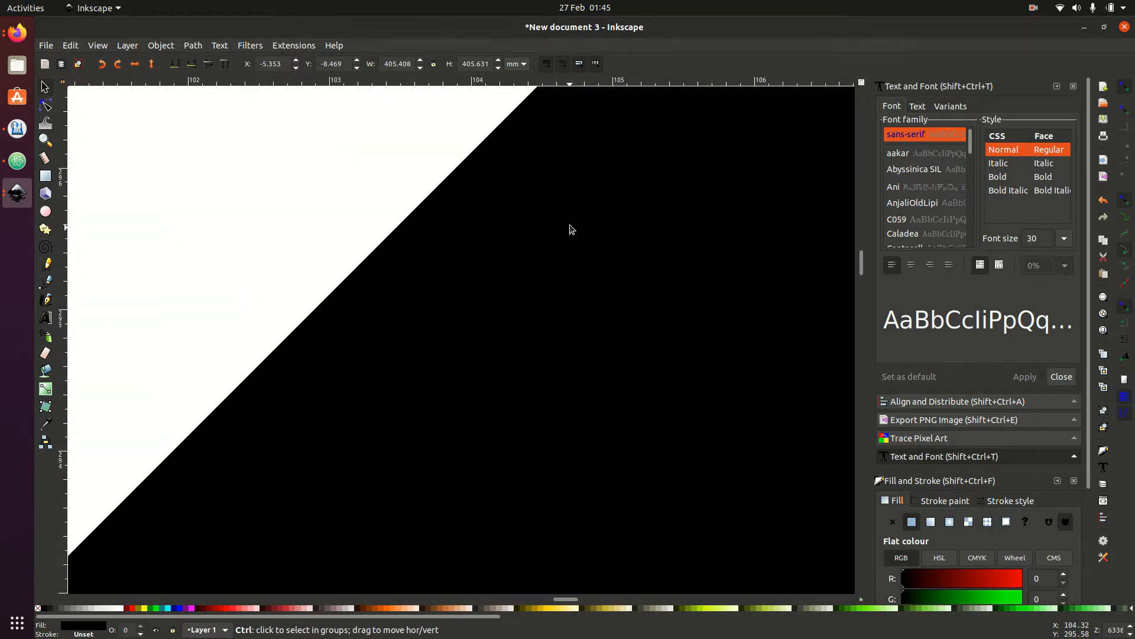
scroll(436, 242, "down", 10, "ctrl")
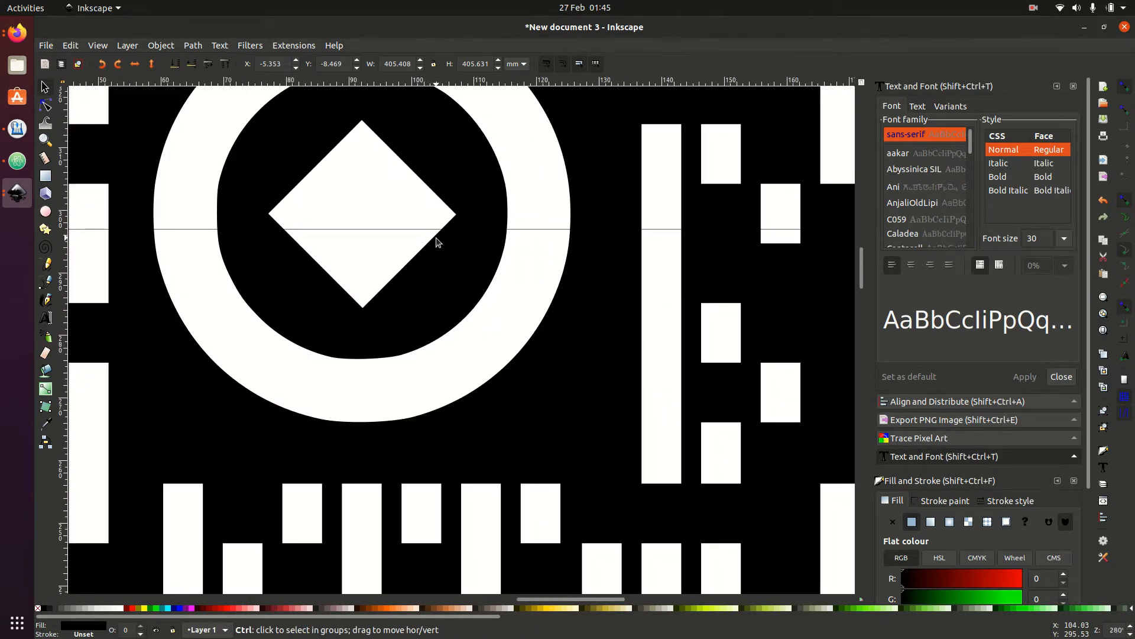
scroll(437, 243, "down", 6, "ctrl")
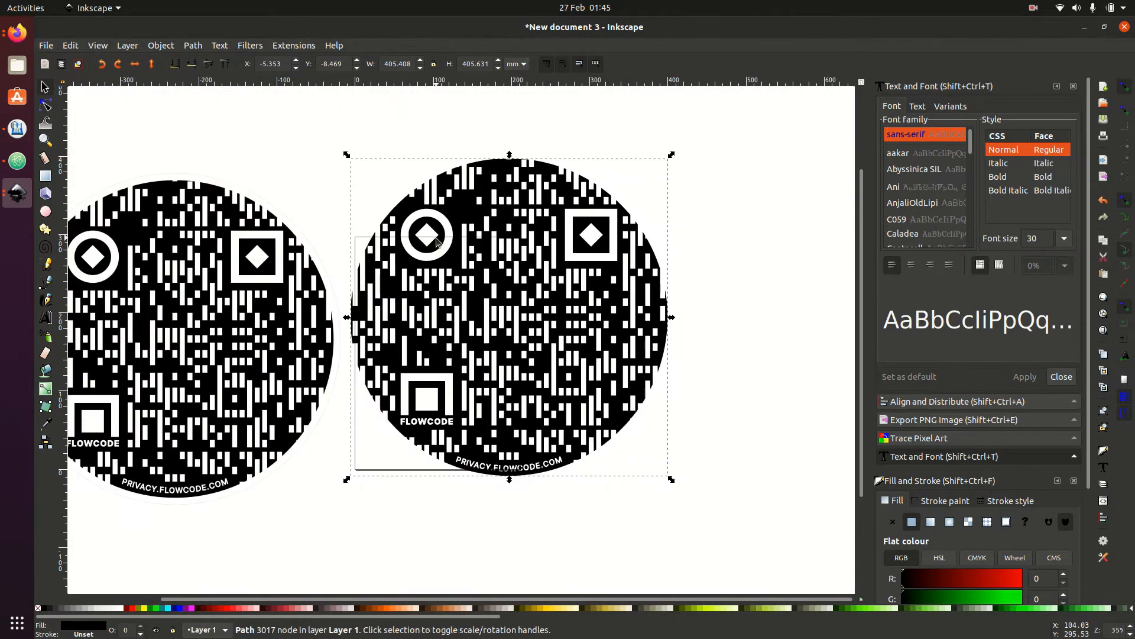
Delete the original QR code image and centre the traced path on the page horizontally and vertically.
left_click(173, 343)
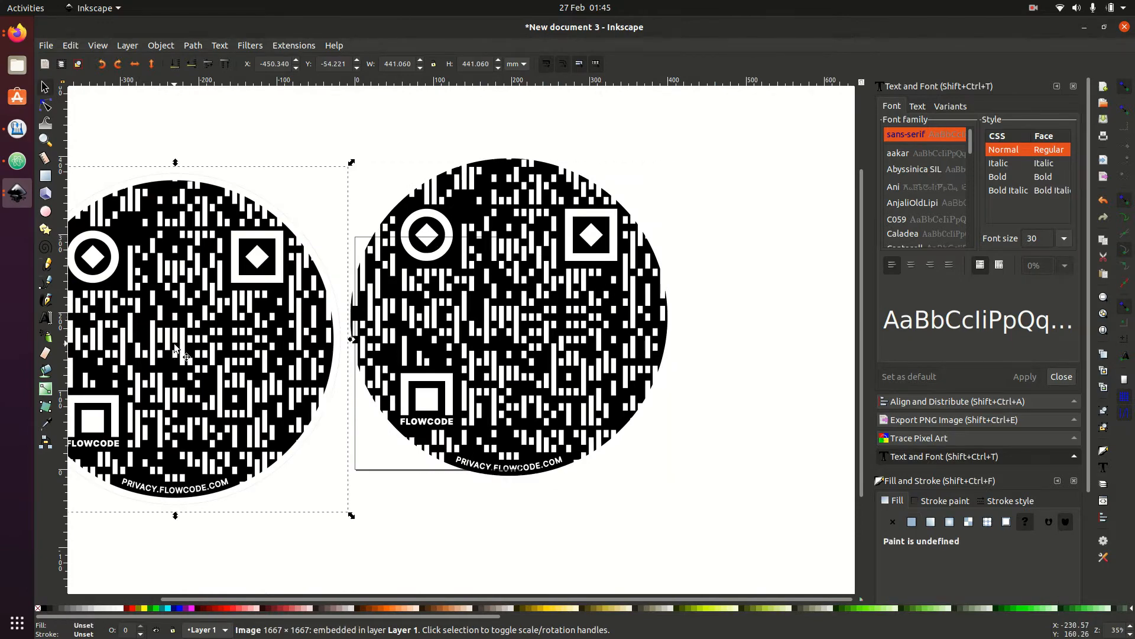
key("Delete")
left_click(460, 316)
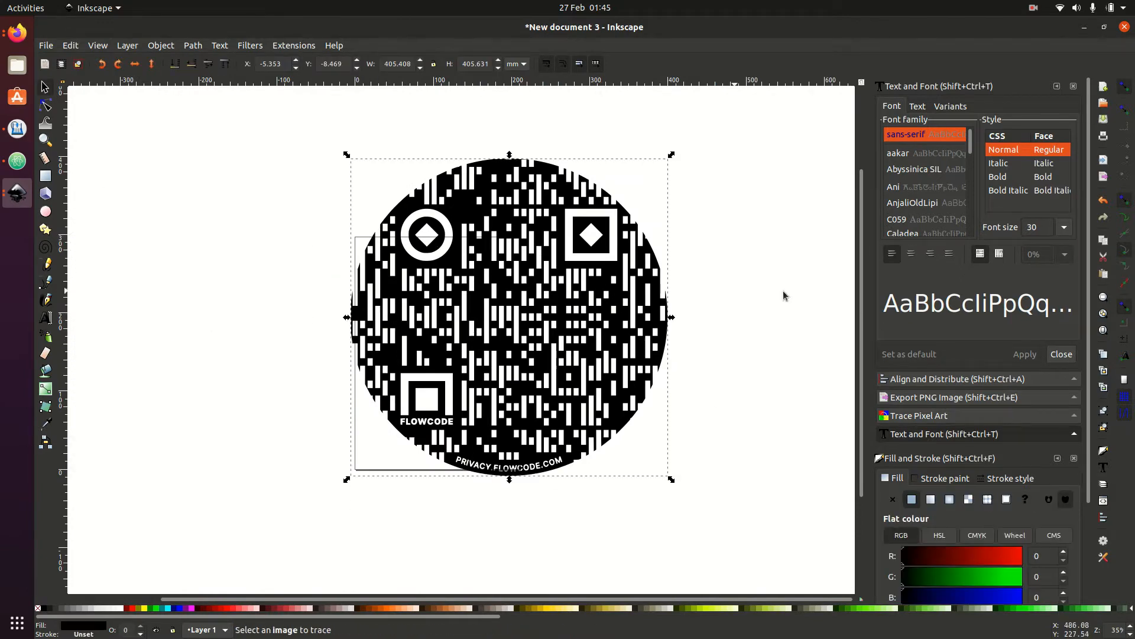
left_click(920, 380)
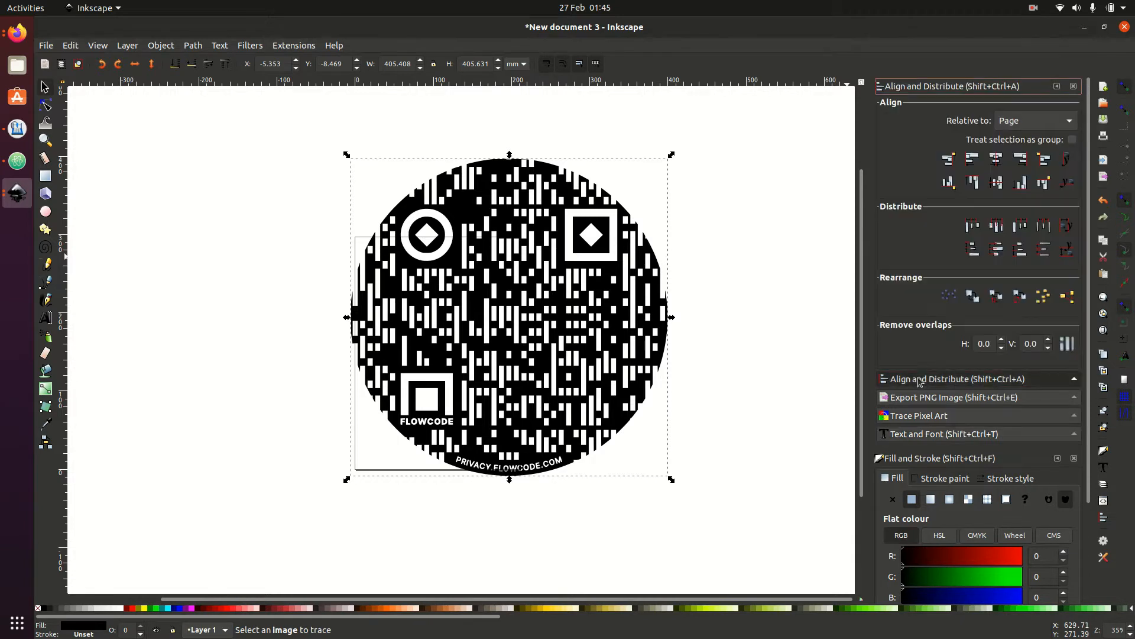
left_click(996, 182)
left_click(997, 160)
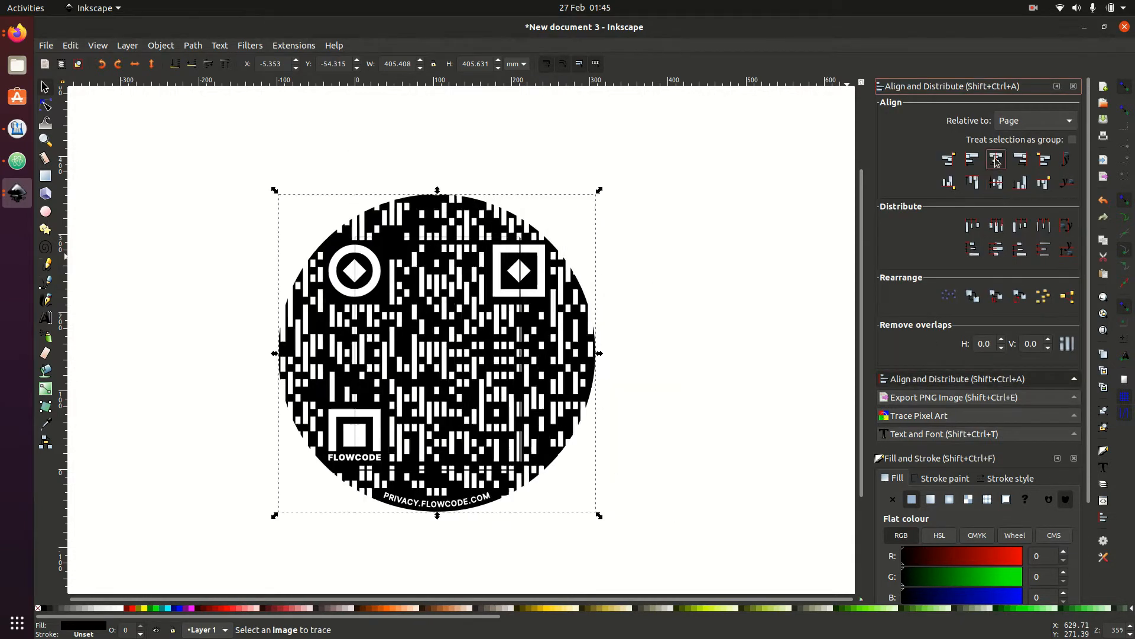
left_click(716, 340)
Save the document as a Plain SVG named jpg2tinkad-demo in the delete_me folder.
left_click(46, 50)
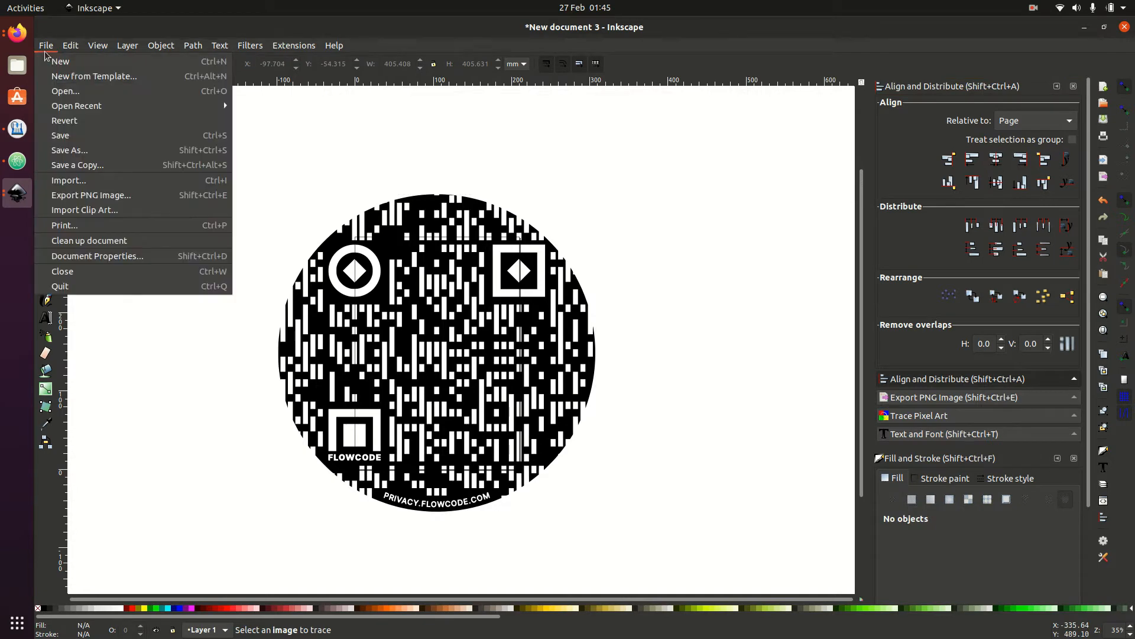
left_click(109, 155)
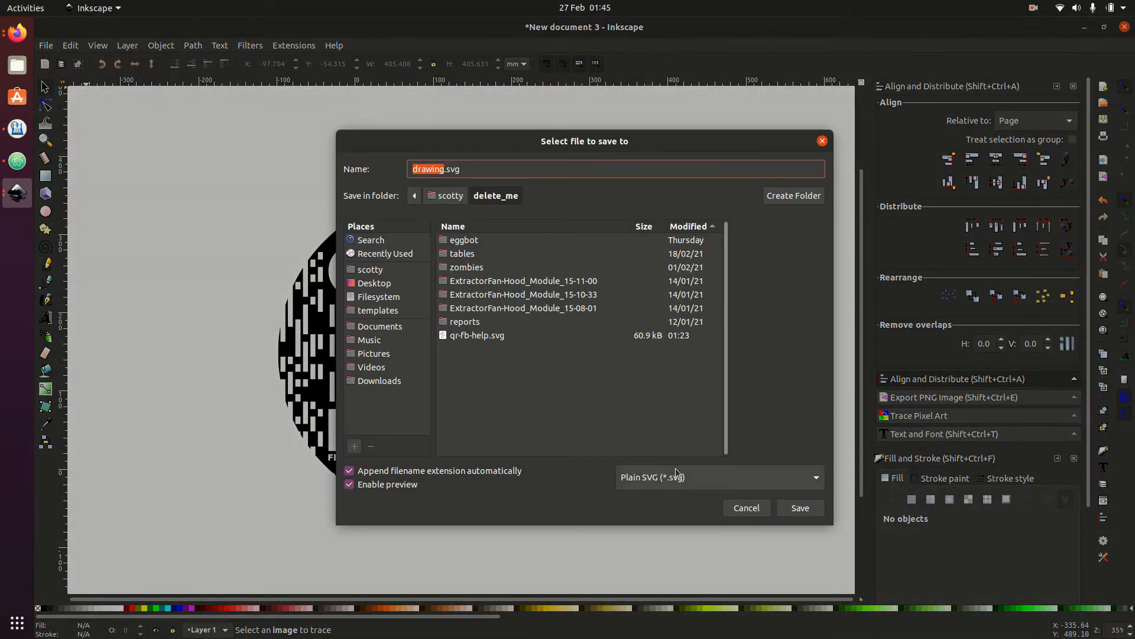
left_click(677, 479)
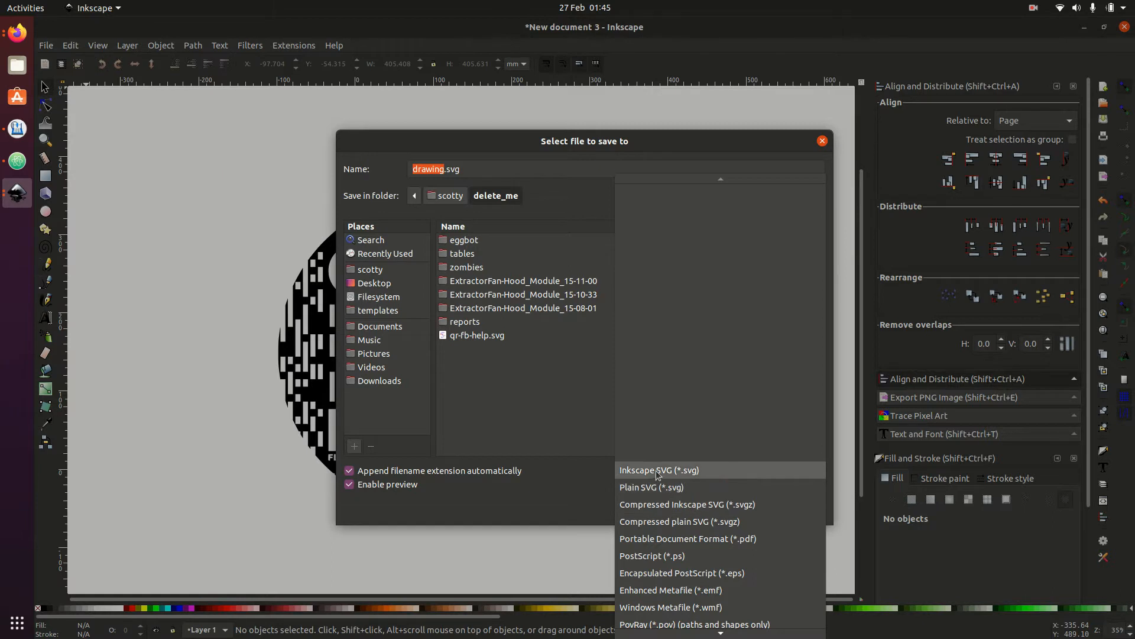
left_click(671, 487)
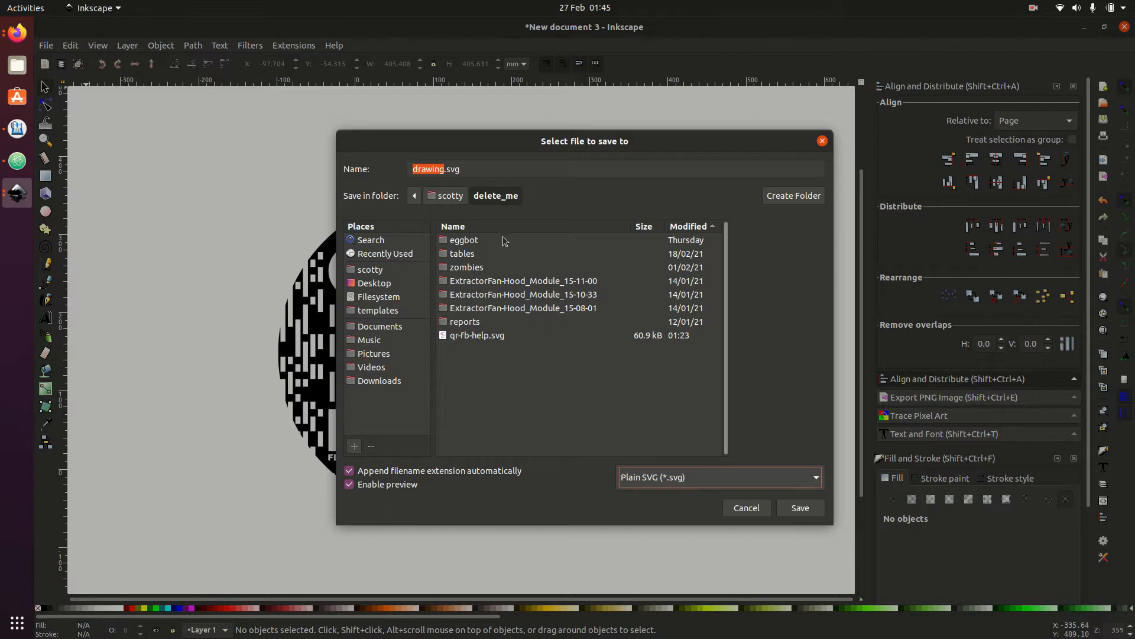
left_click(423, 169)
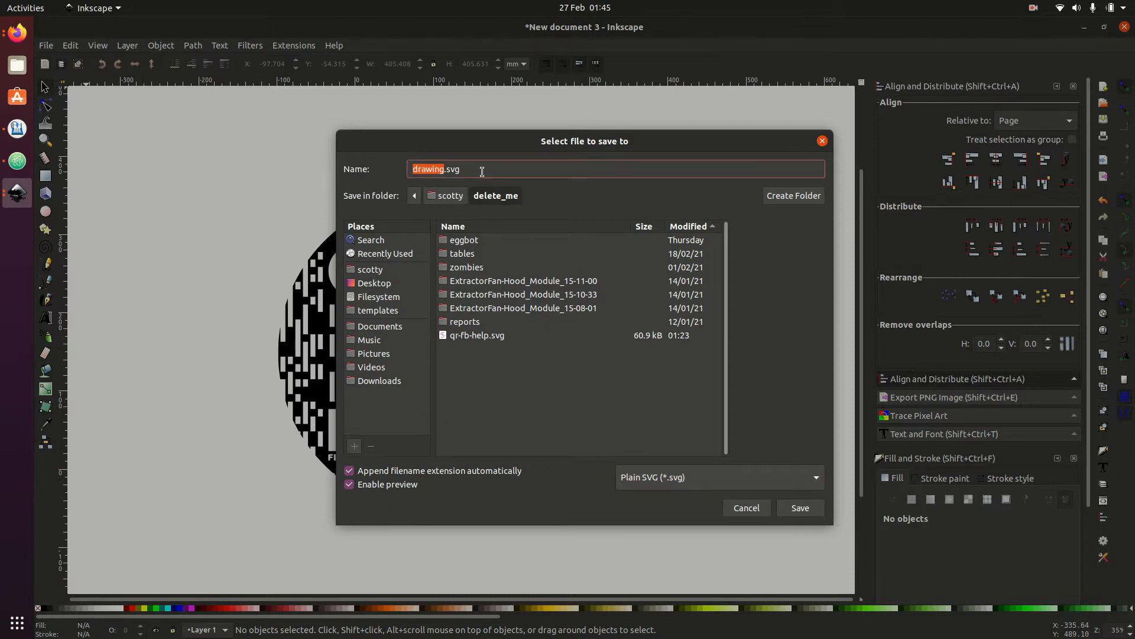
type("svg")
key("BackSpace")
key("BackSpace")
key("BackSpace")
type("jpg2tinkad-demo")
key("Return")
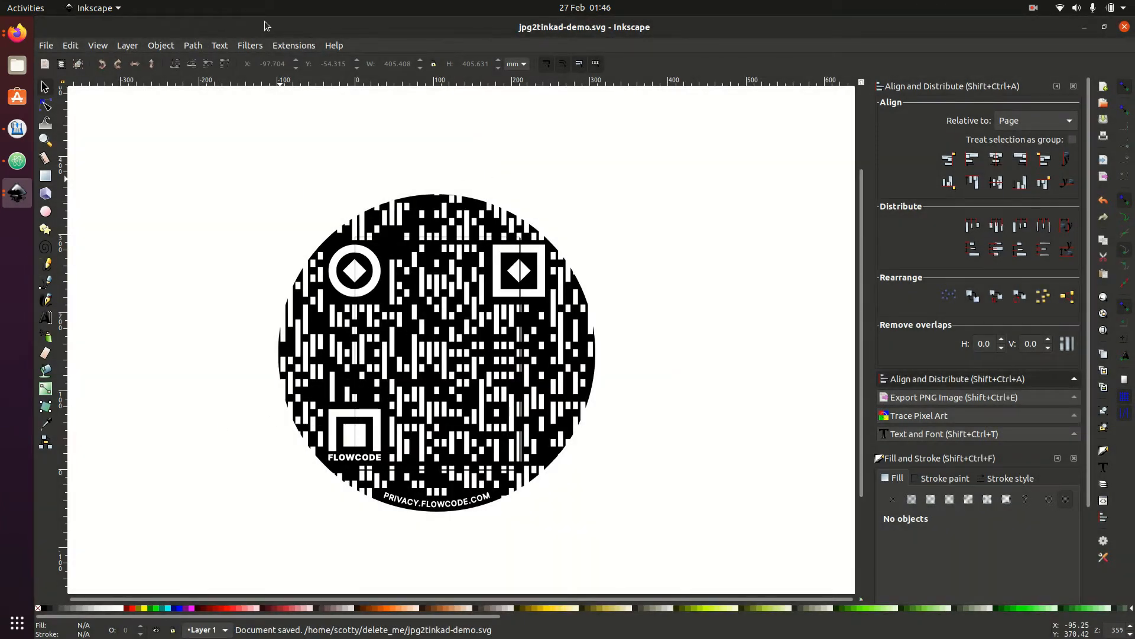
Switch to Tinkercad in Firefox, create a new design and choose jpg2tinkad-demo.svg as the file to import.
left_click(15, 33)
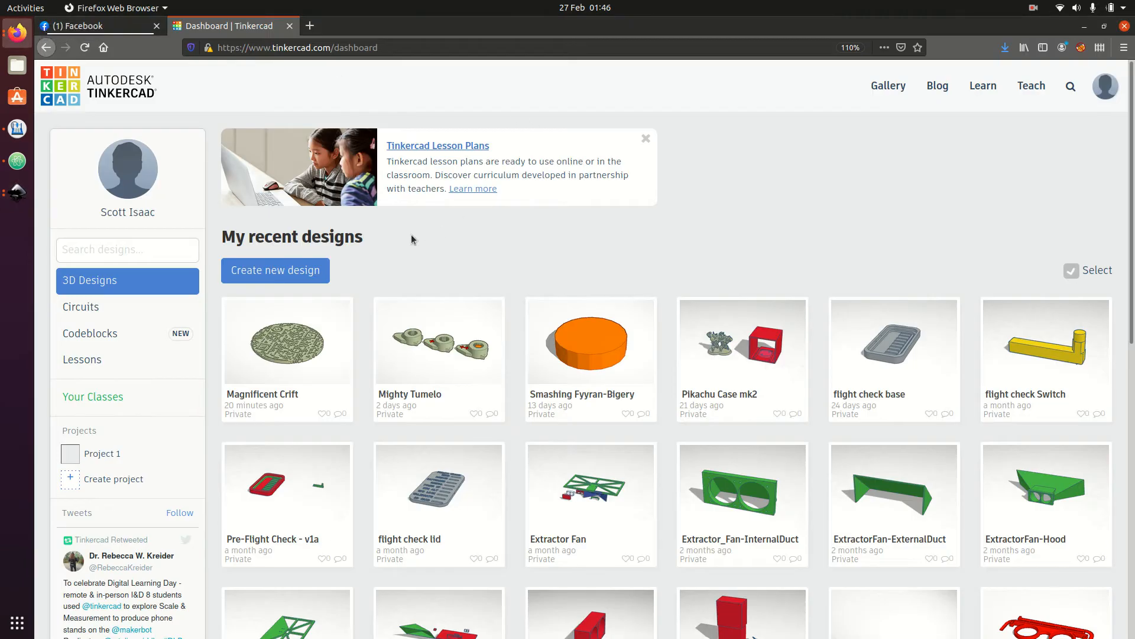
left_click(289, 272)
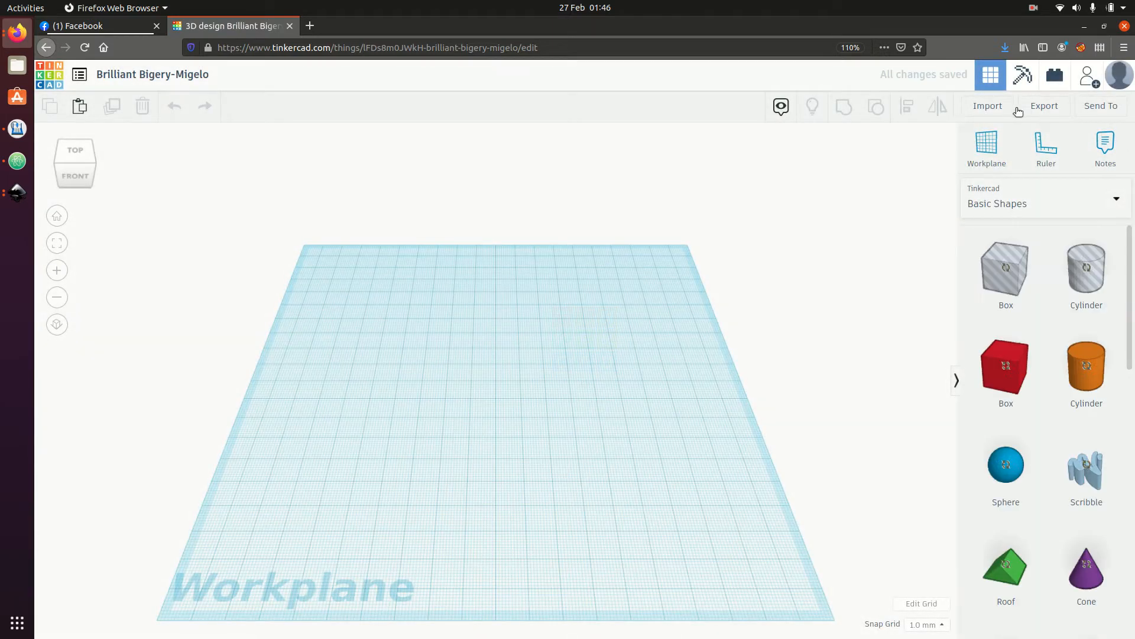
left_click(985, 106)
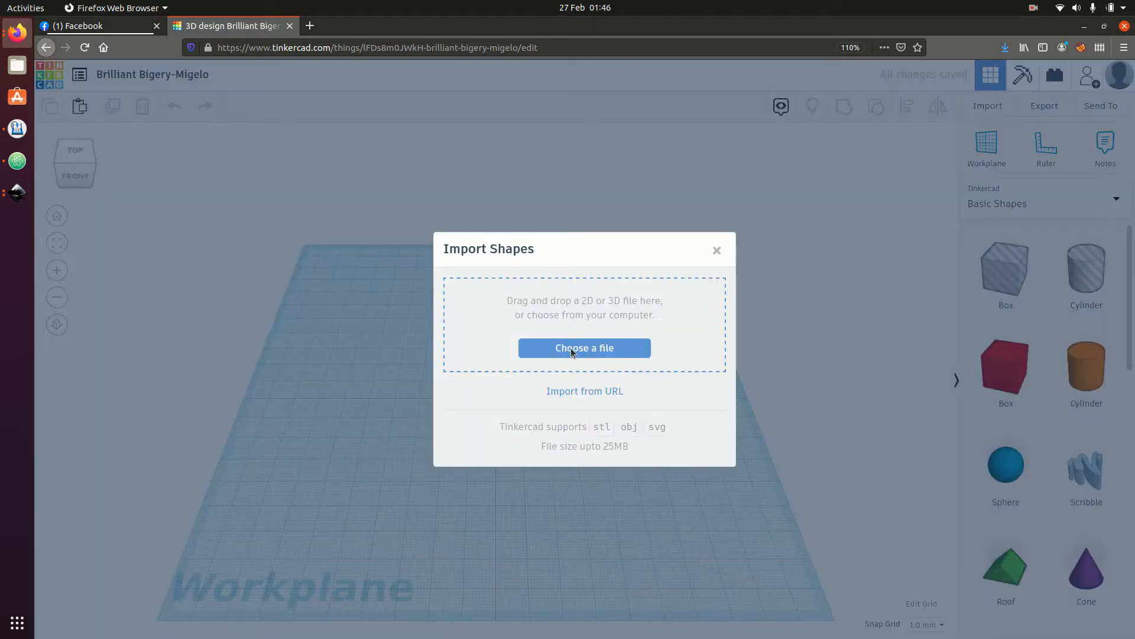
left_click(570, 348)
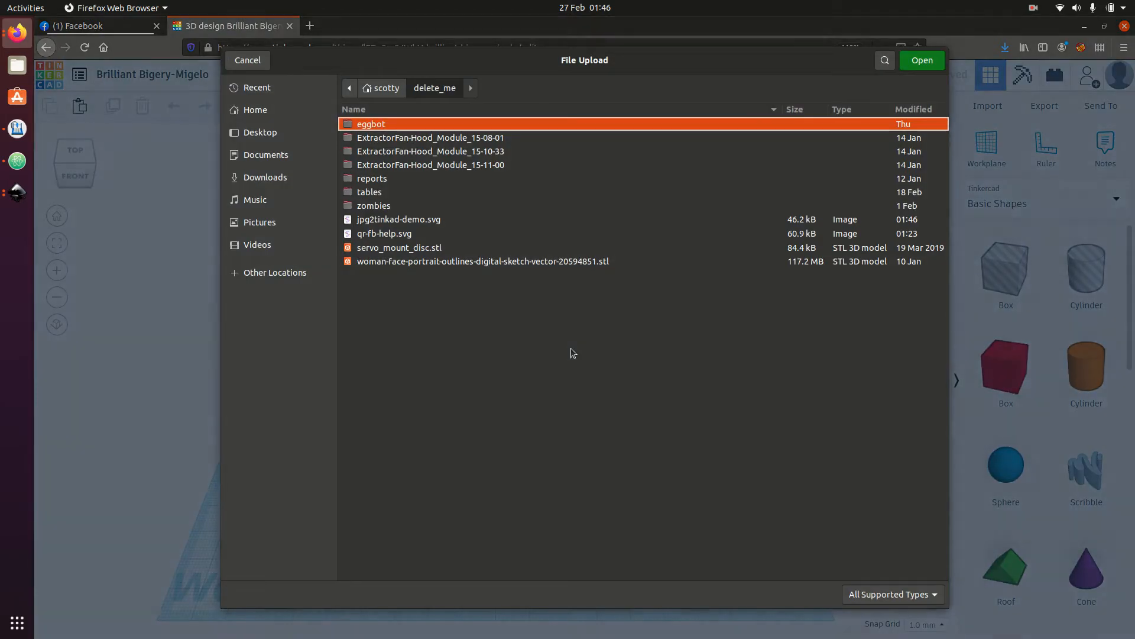
left_click(432, 219)
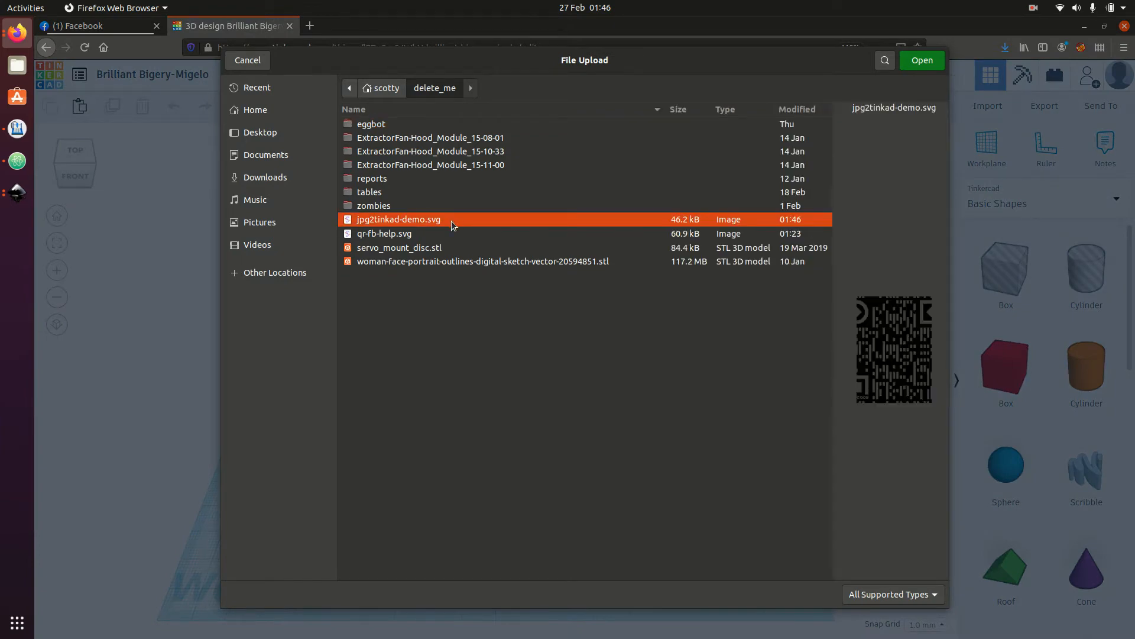
double_click(452, 222)
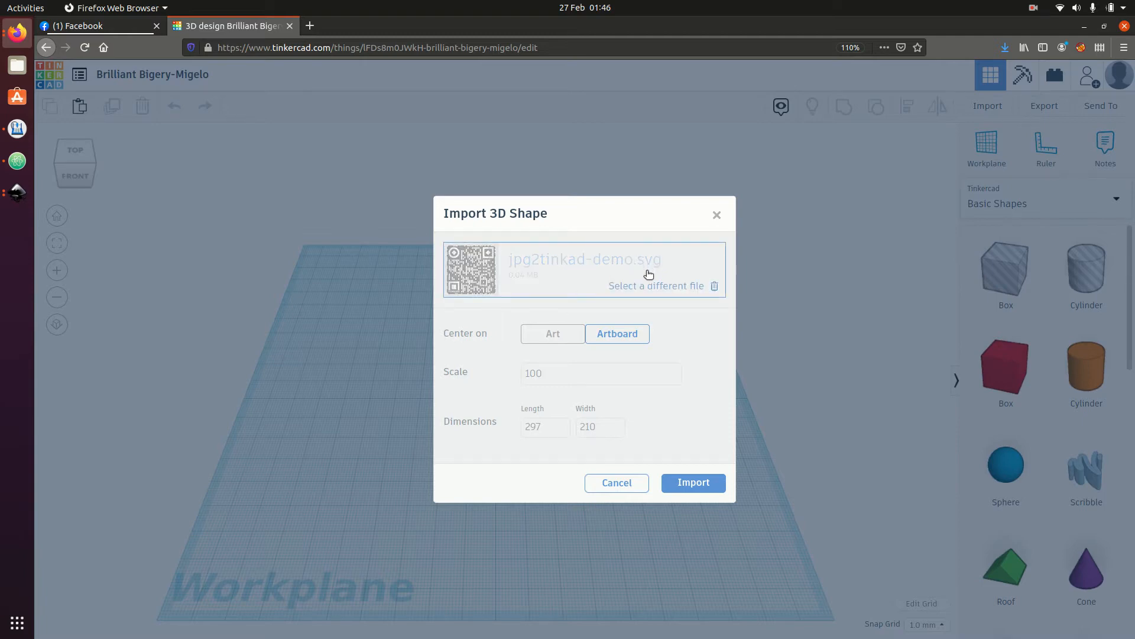
Import the SVG at scale 100, centred on the artboard.
left_click(539, 373)
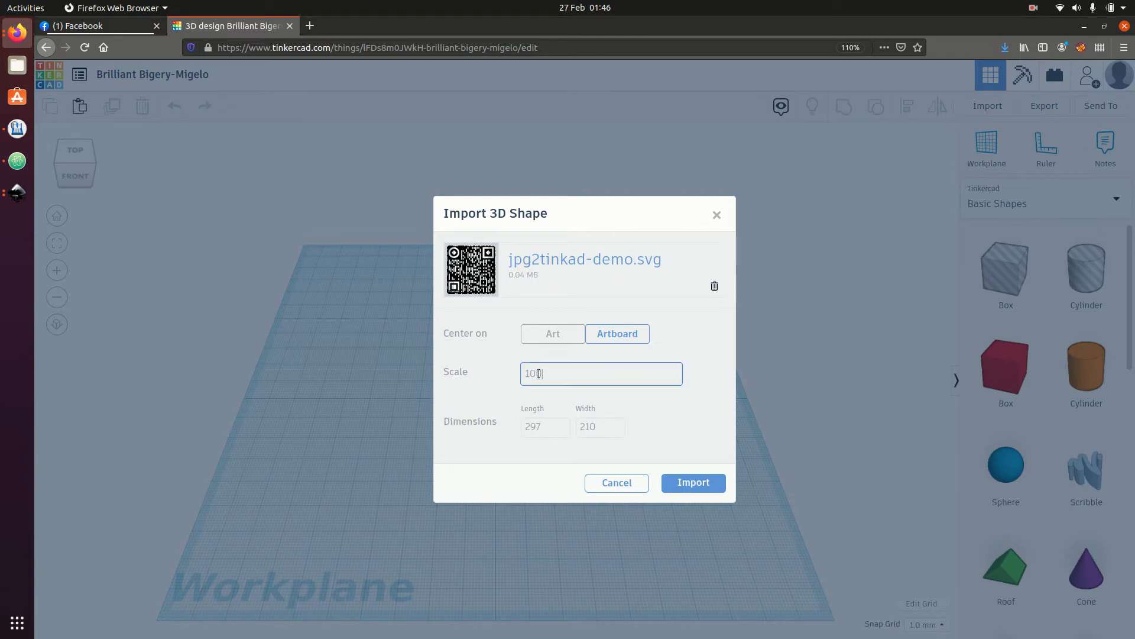
double_click(539, 373)
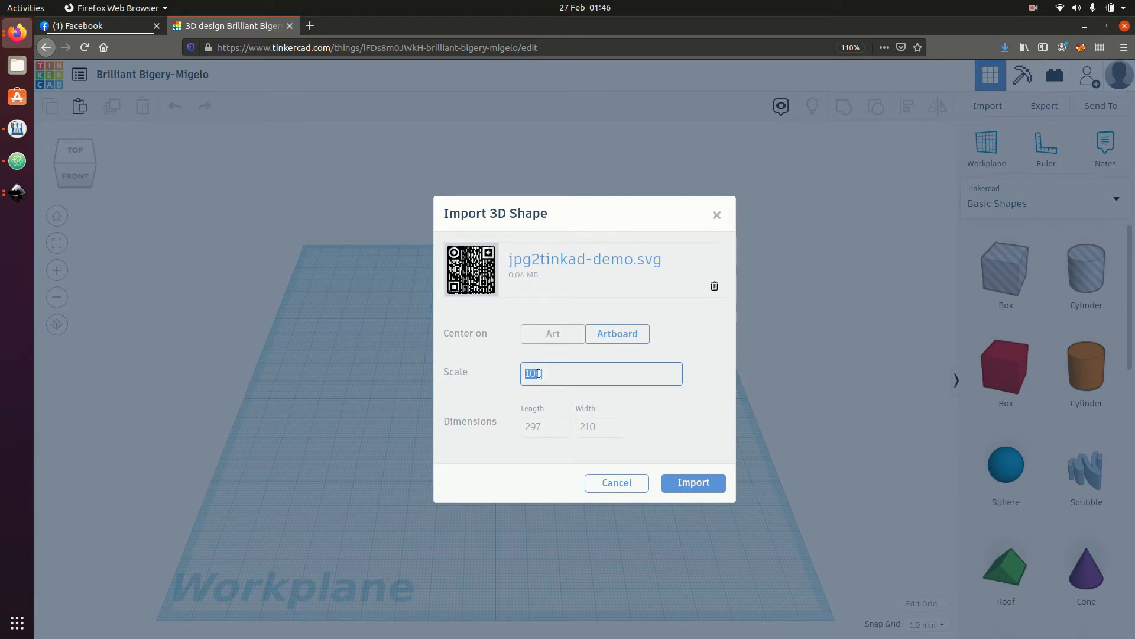
left_click(592, 378)
left_click(690, 483)
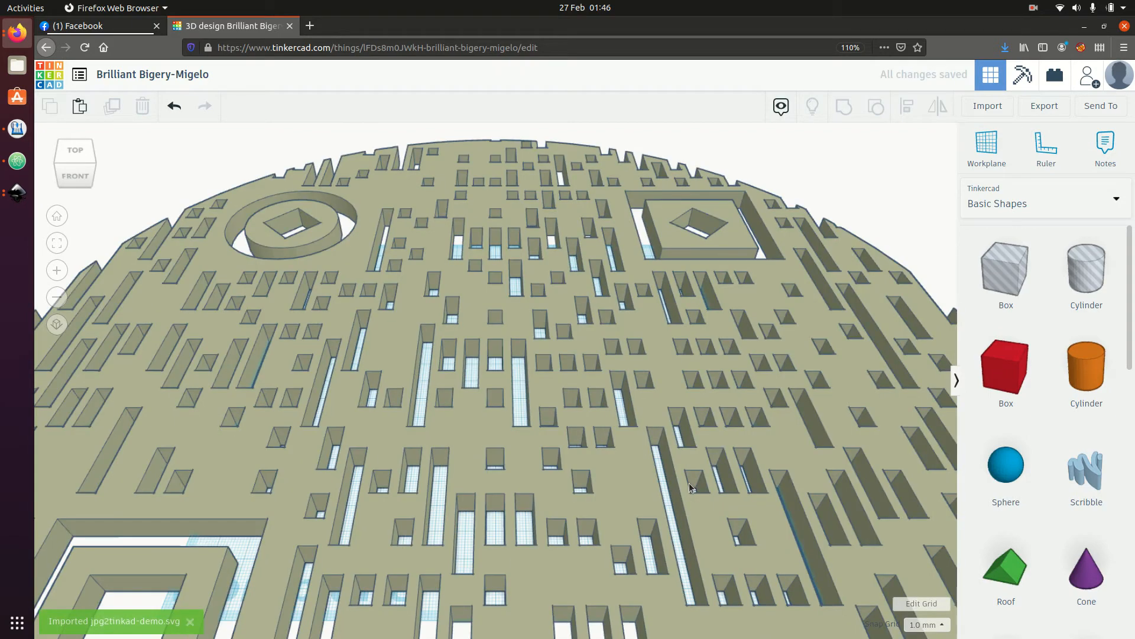
Examine the imported QR code model as a whole, then its rectangular cutouts up close.
key("f")
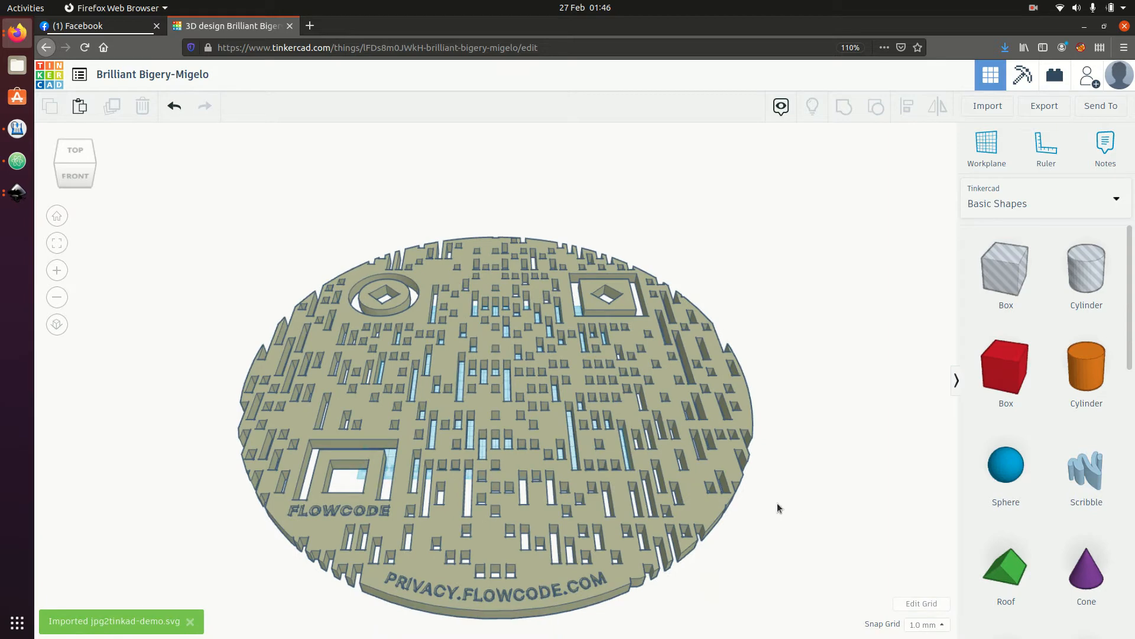
right_click_drag(777, 502, 716, 451)
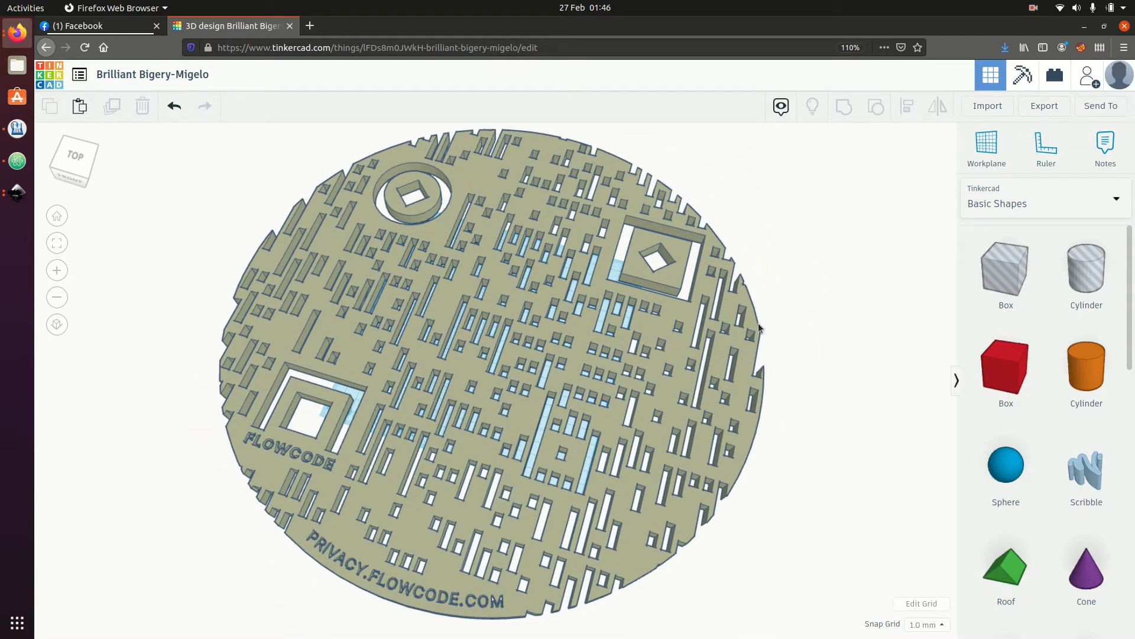
scroll(584, 317, "up", 10)
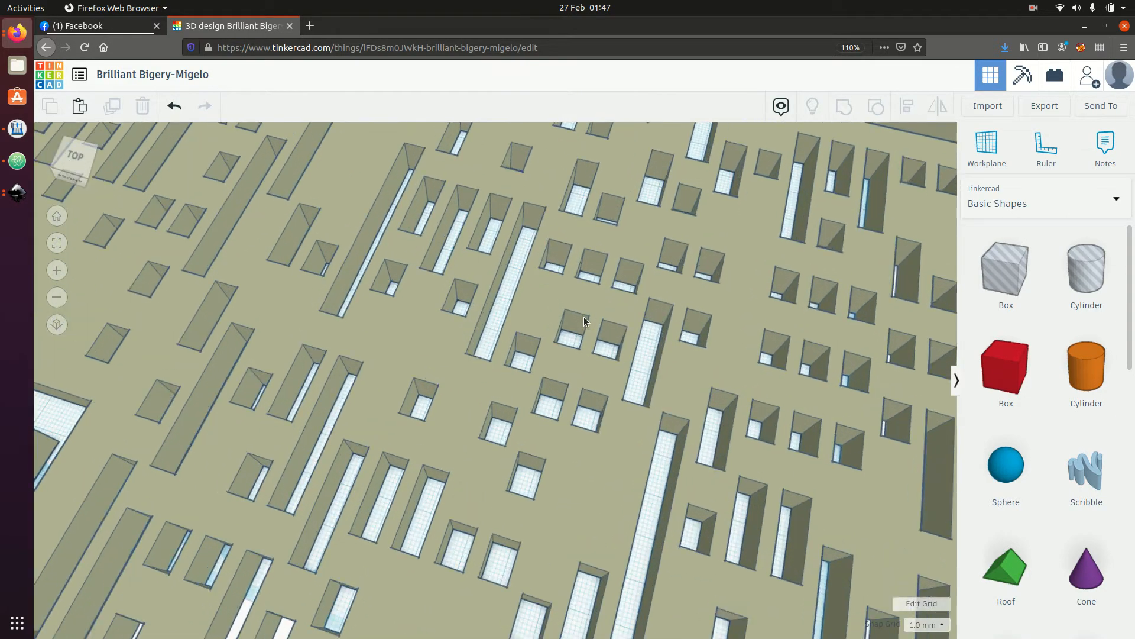
scroll(584, 317, "up", 5)
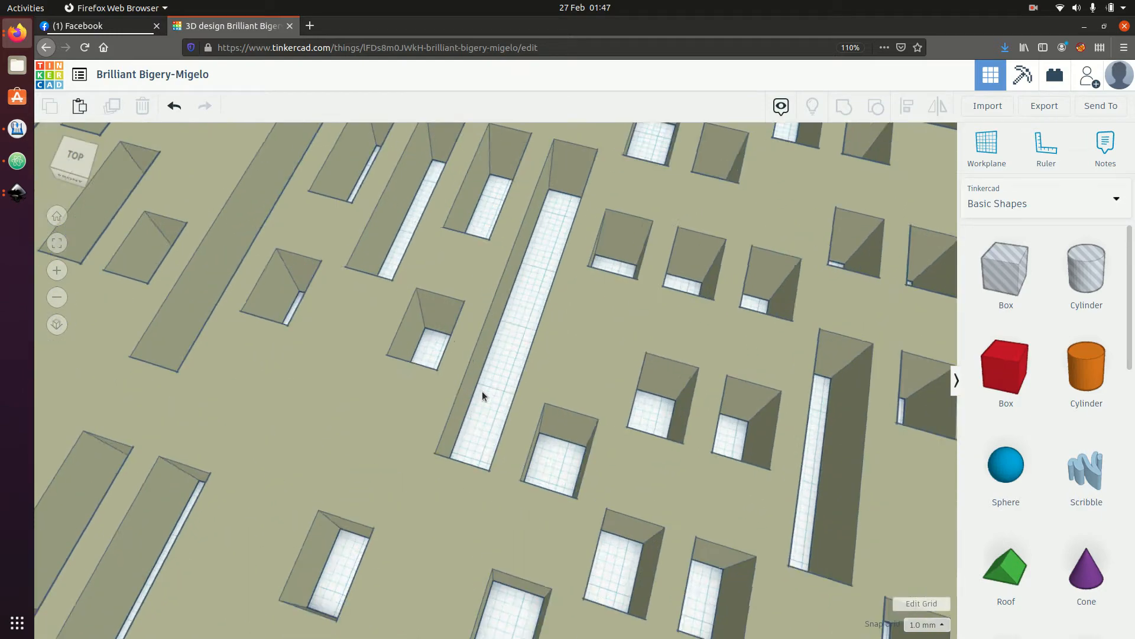
scroll(482, 391, "up", 6)
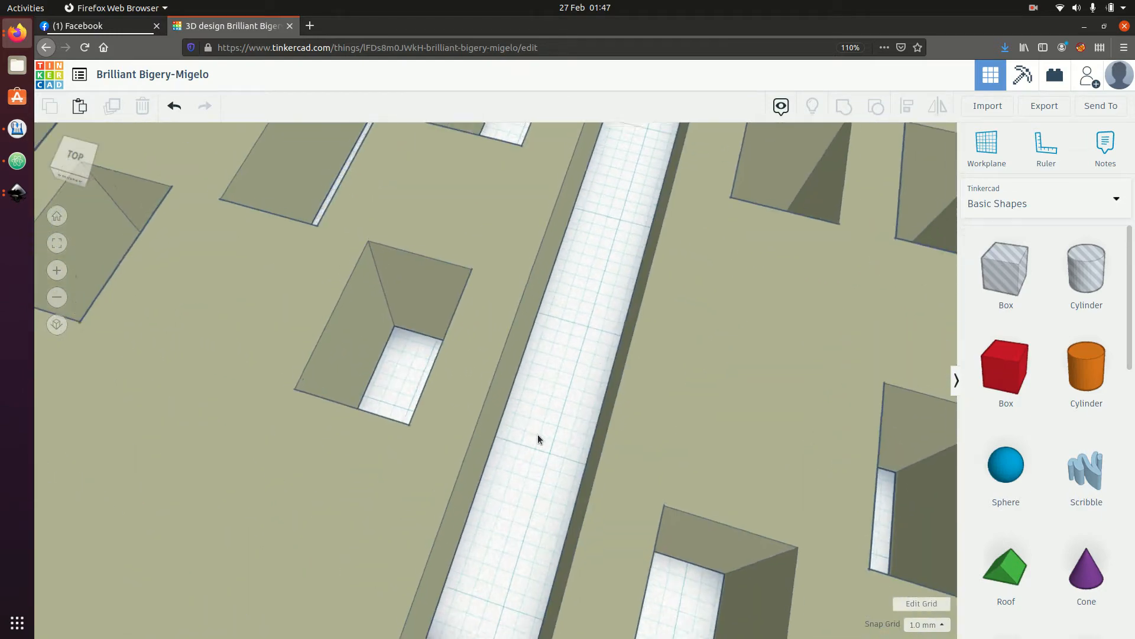
scroll(537, 438, "down", 12)
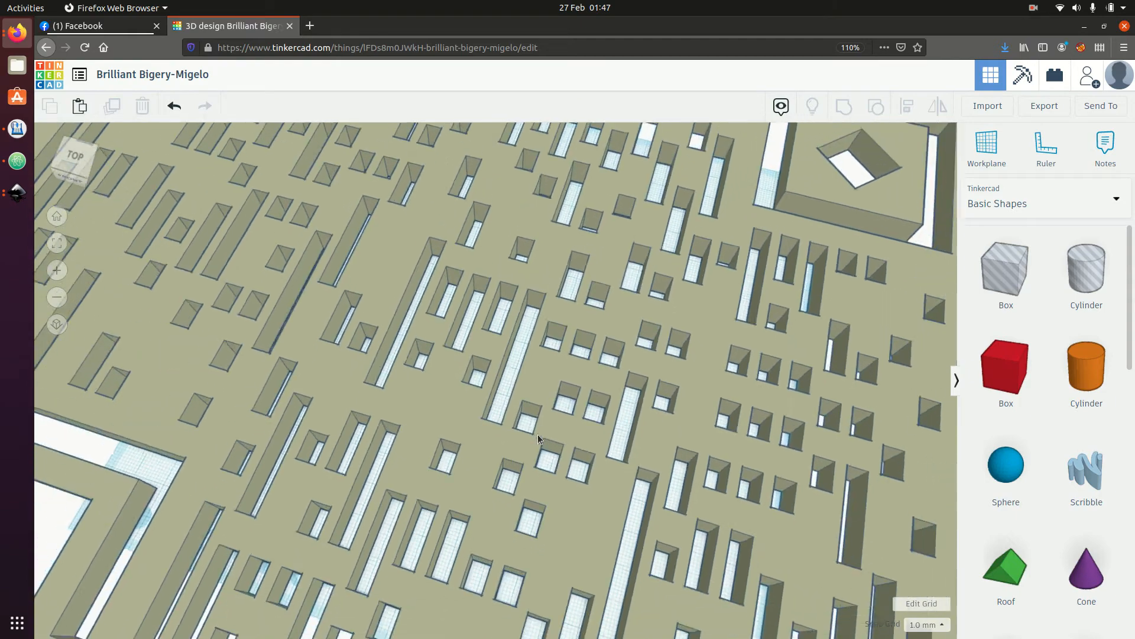
scroll(537, 438, "down", 8)
right_click_drag(876, 406, 913, 351)
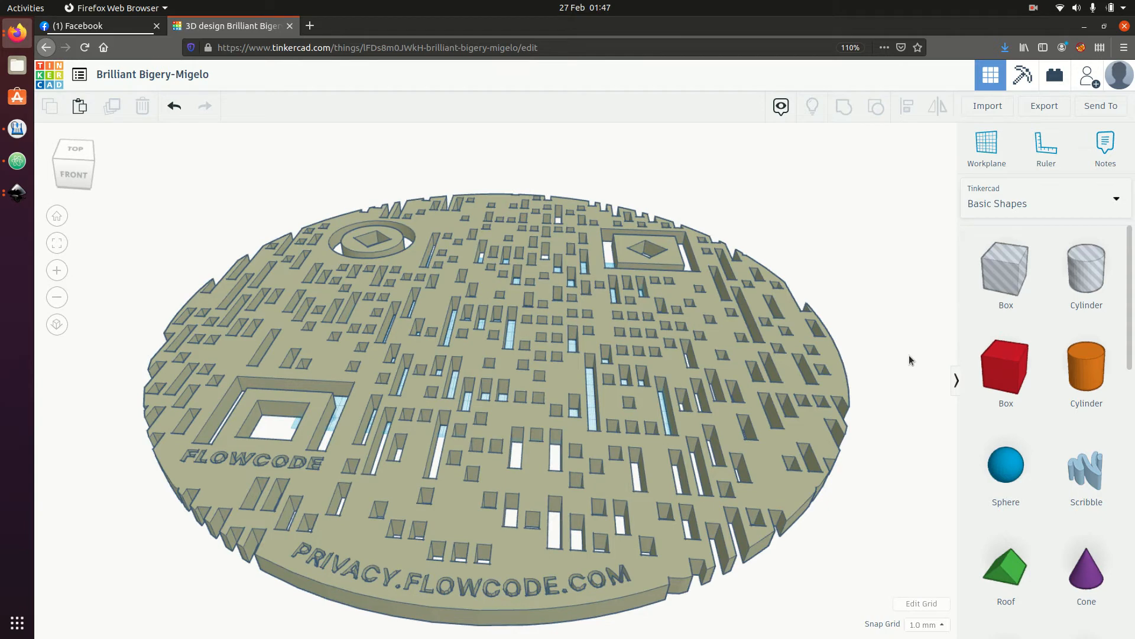
Place a solid cylinder on the workplane beside the QR code model and check the model's length and width.
scroll(909, 356, "down", 3)
scroll(910, 356, "up", 3)
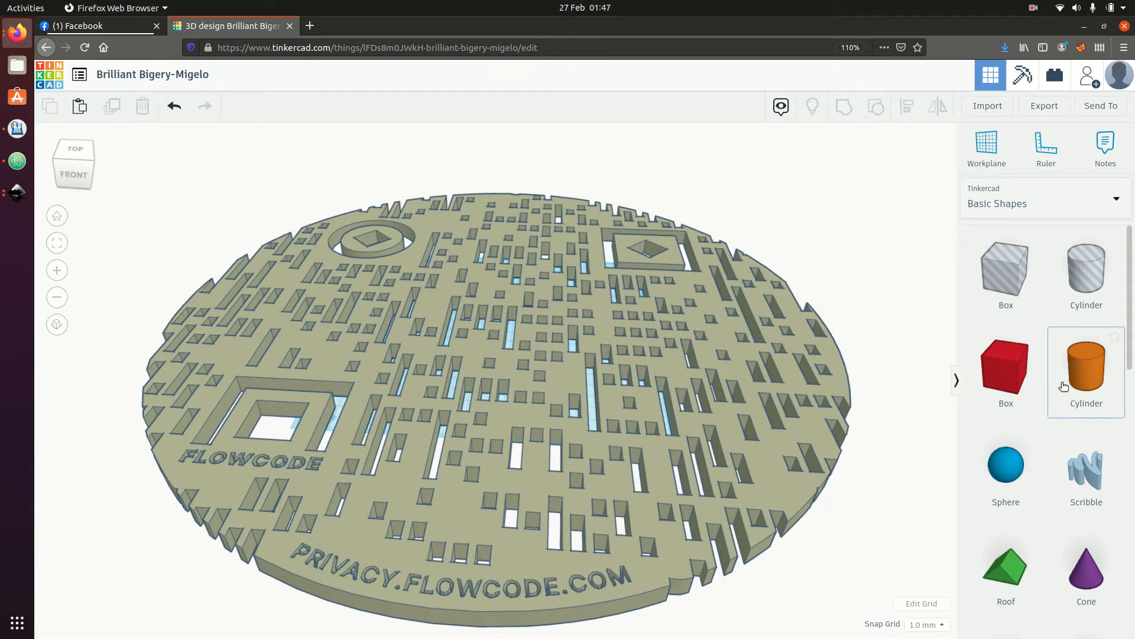
scroll(912, 404, "down", 3)
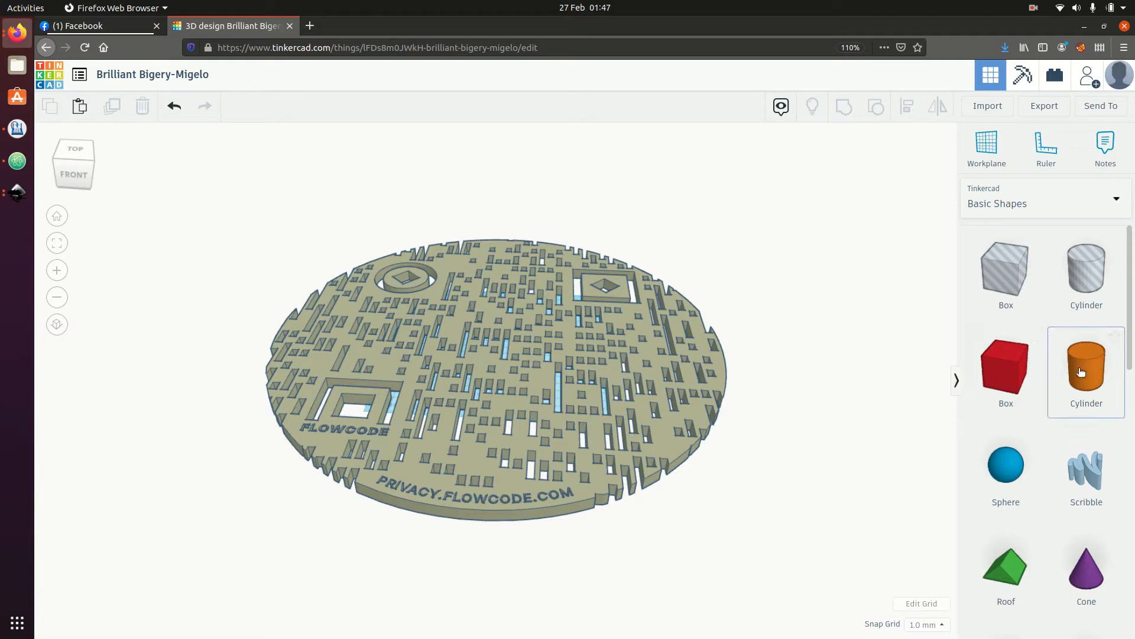
left_click_drag(1080, 372, 799, 358)
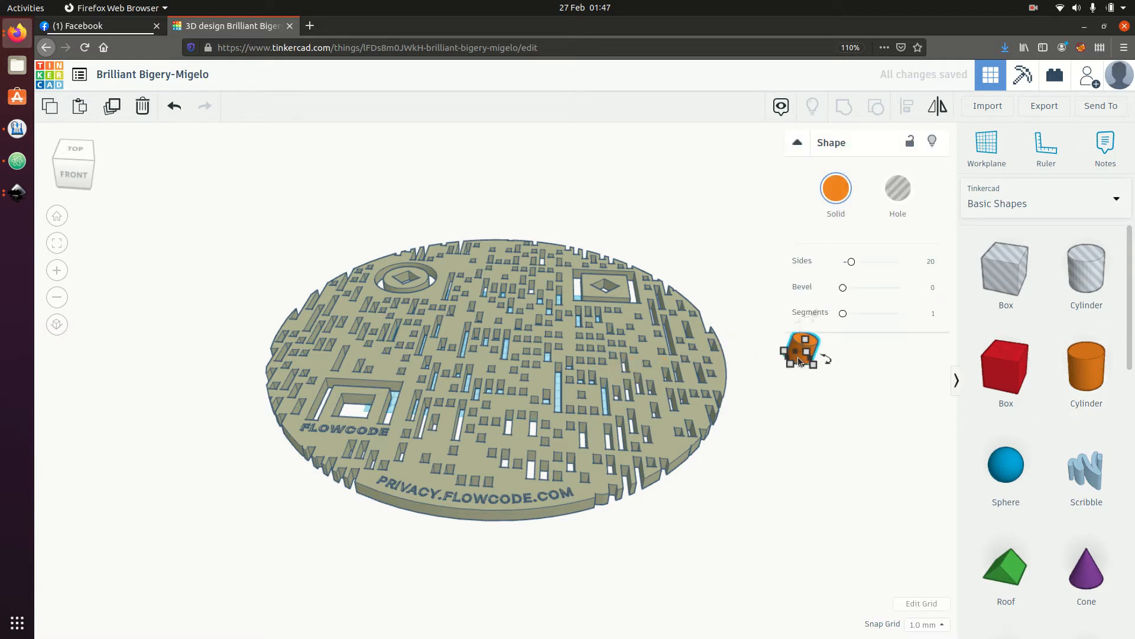
left_click_drag(758, 408, 732, 523)
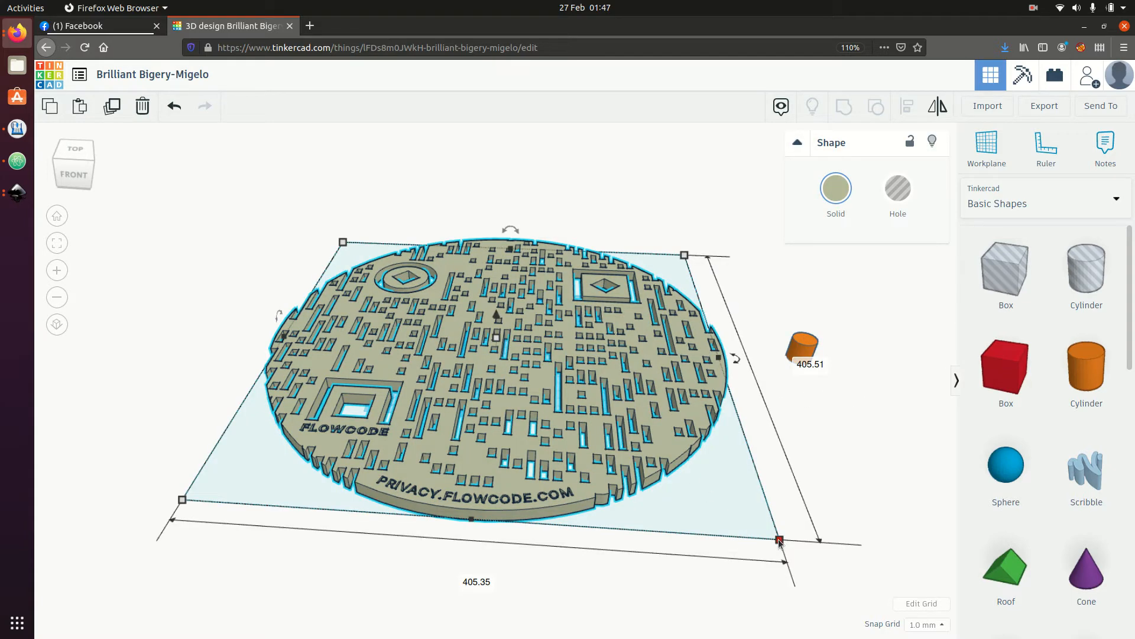
left_click(873, 436)
Set the orange cylinder's width to 407 mm.
left_click(803, 346)
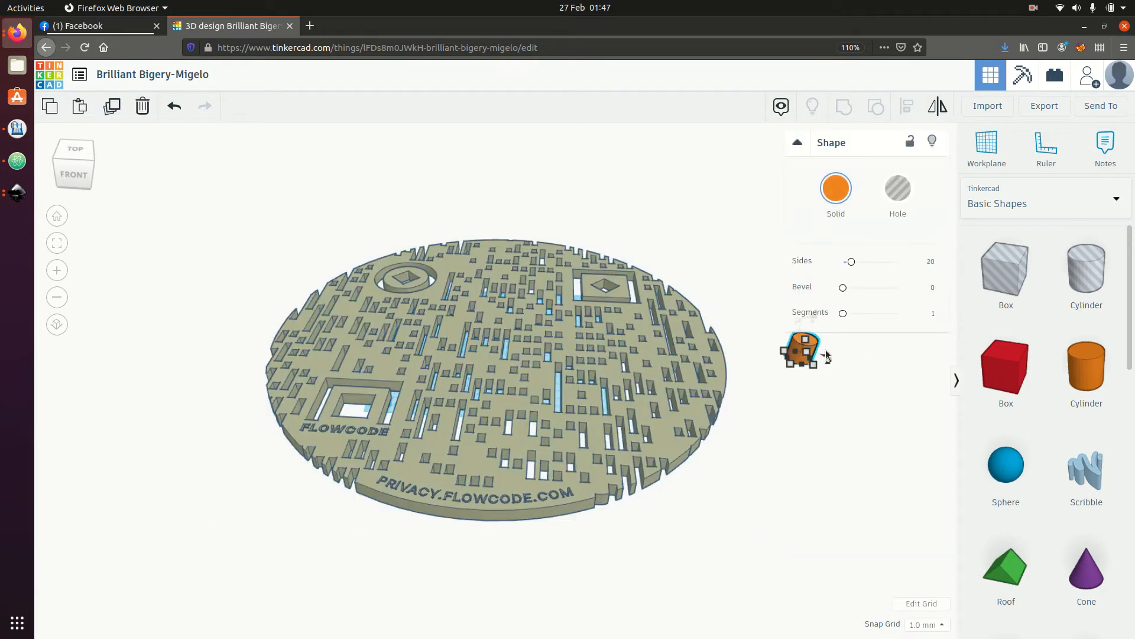
mouse_move(826, 357)
left_click(822, 403)
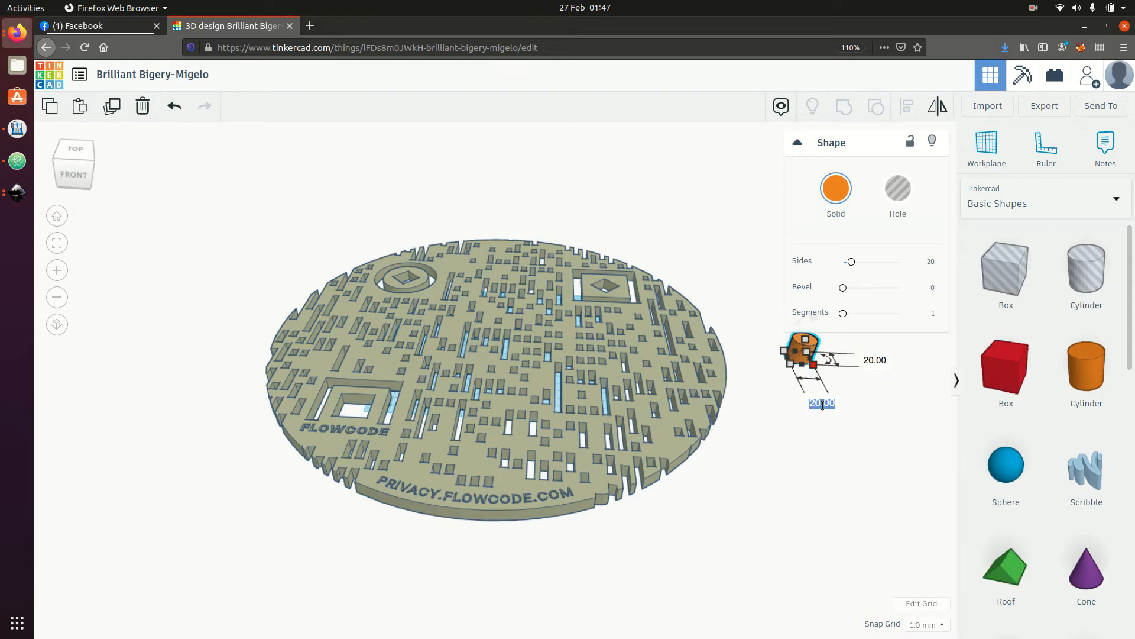
type("400")
key("Return")
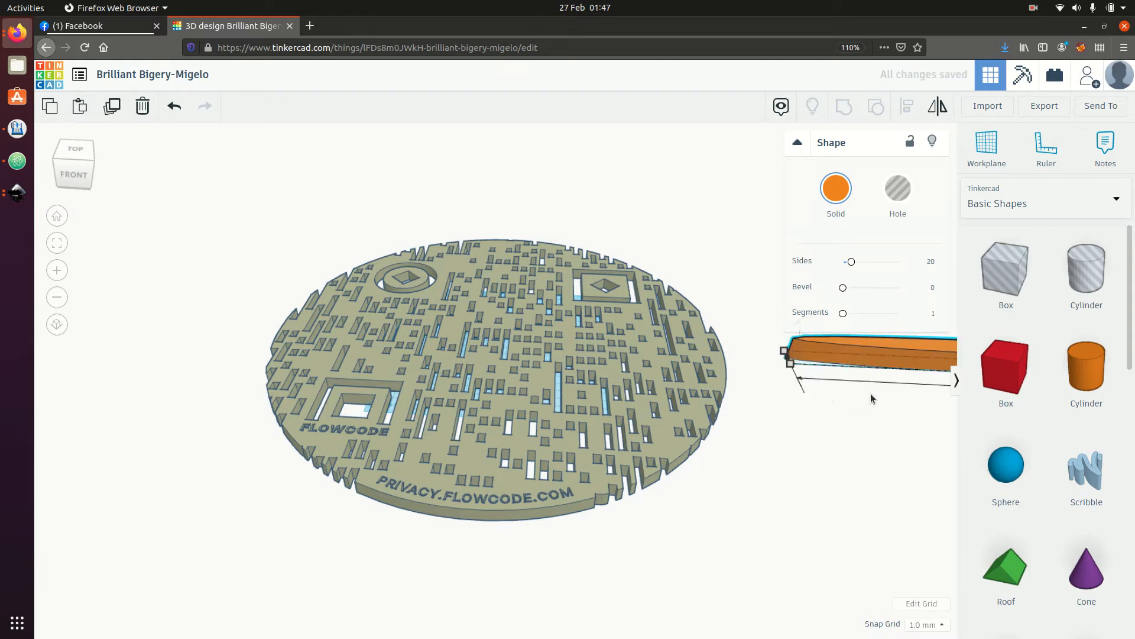
Set the orange cylinder's length to 407 mm and its number of sides to 64.
scroll(869, 395, "down", 3)
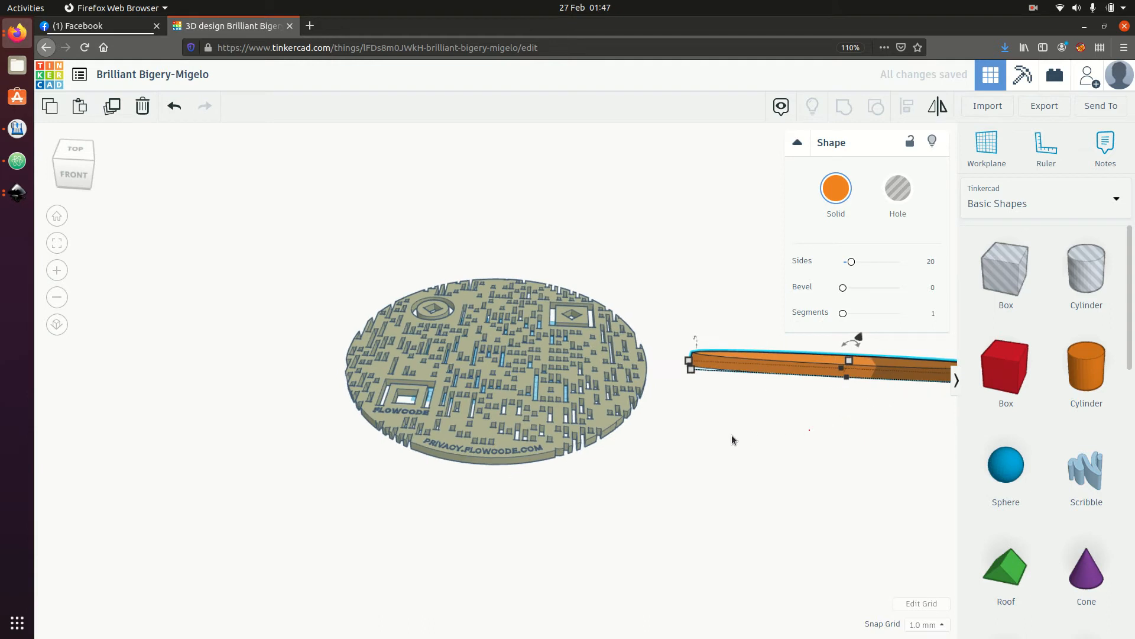
mouse_move(694, 371)
left_click(624, 361)
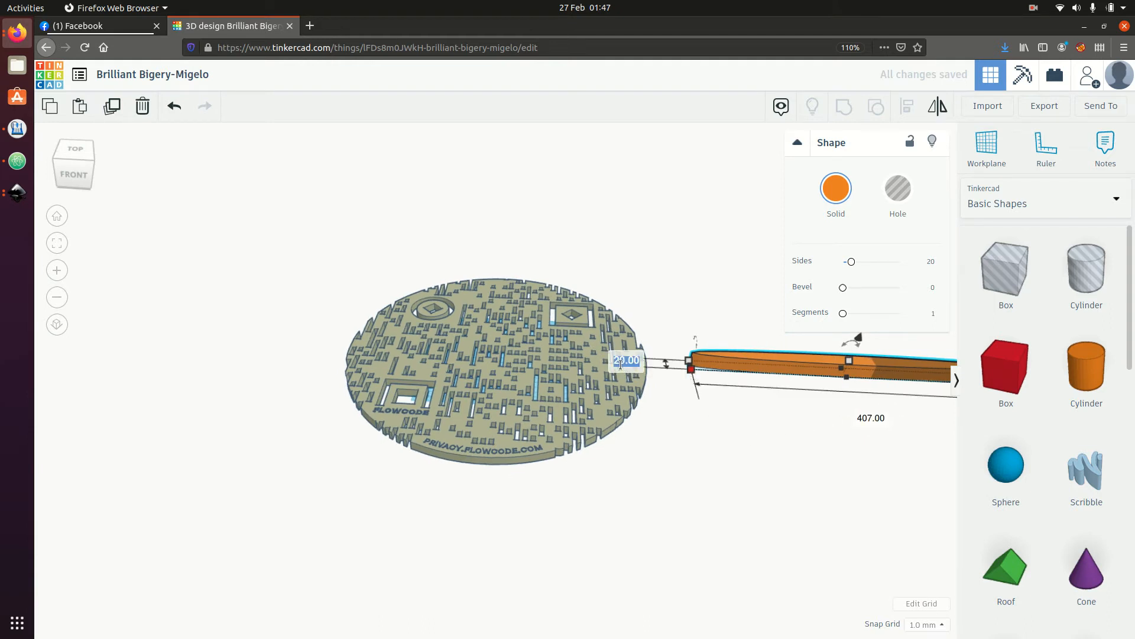
type("407")
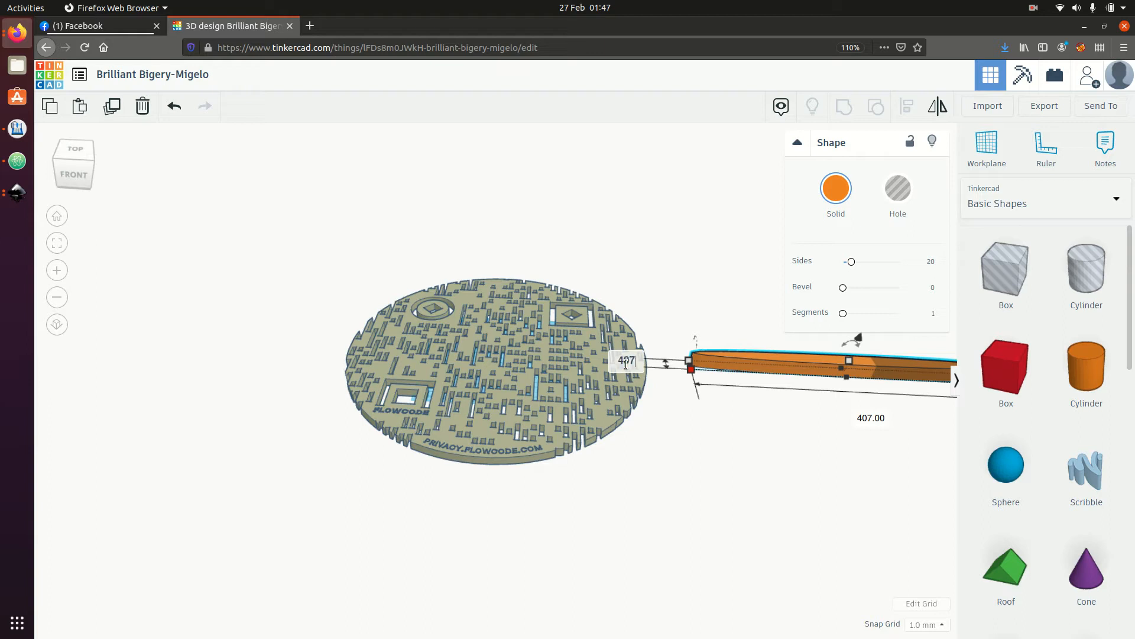
key("Return")
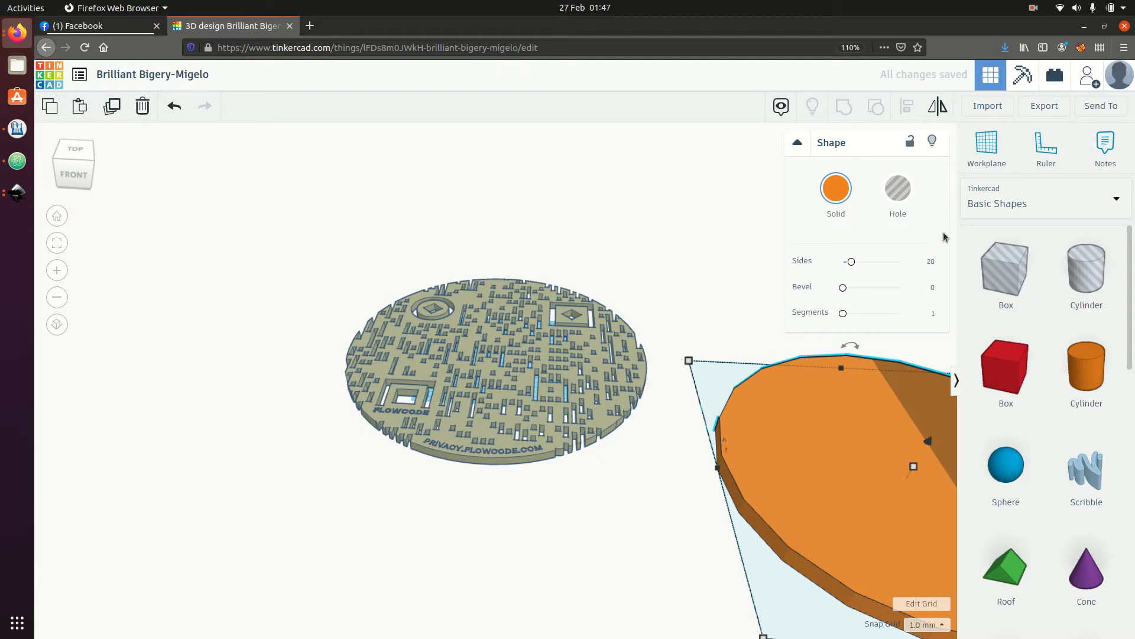
left_click_drag(852, 261, 907, 263)
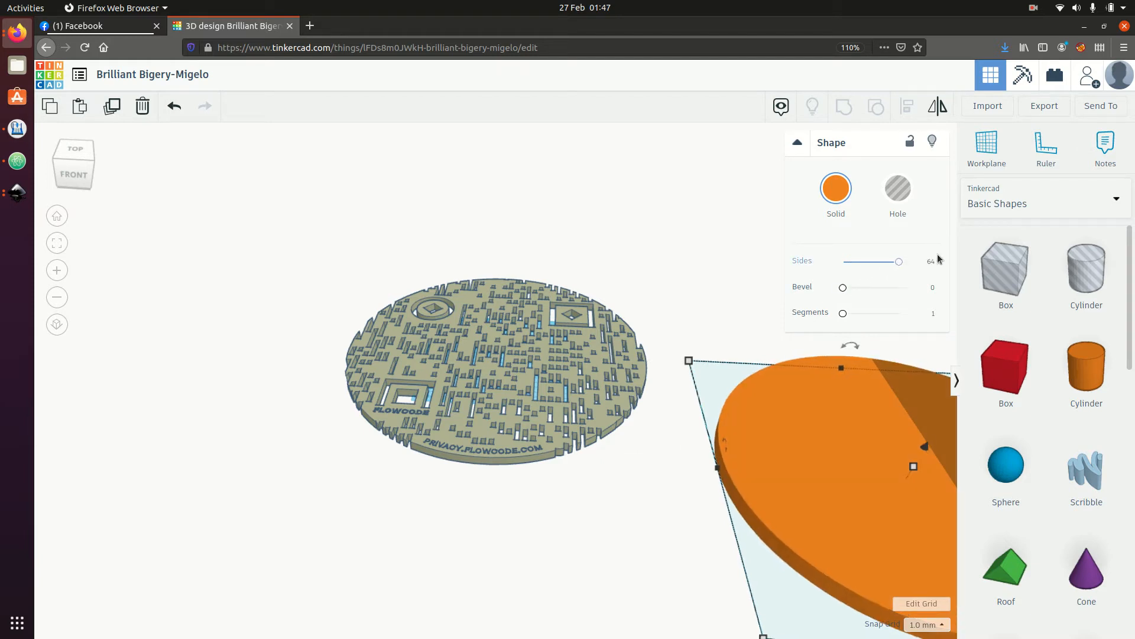
left_click(592, 527)
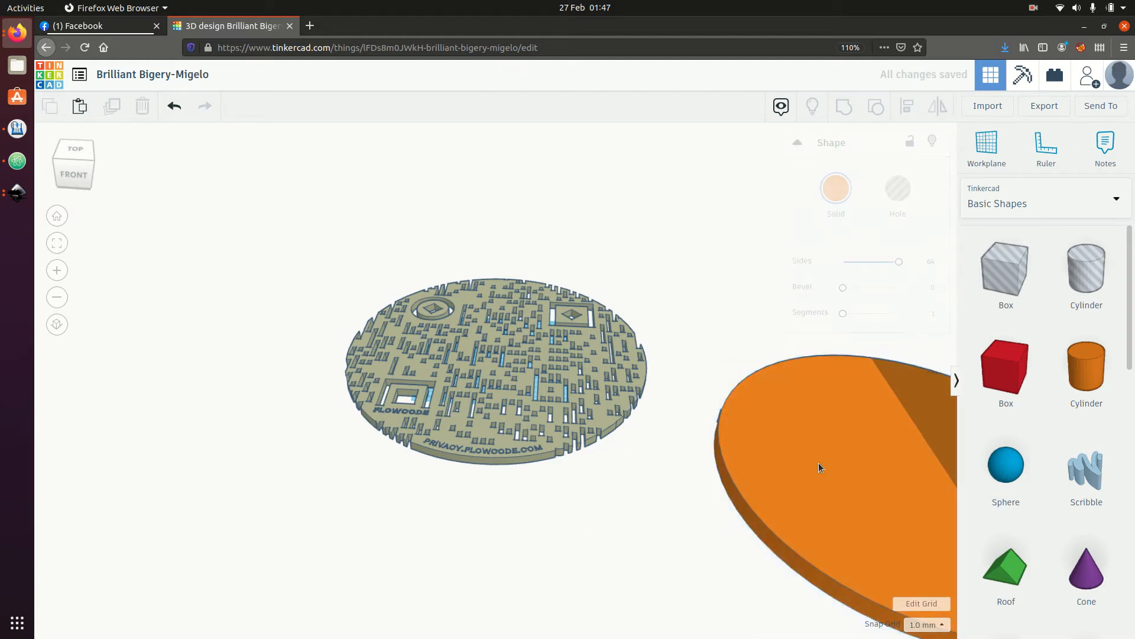
Align the orange cylinder with the QR code model, centring it along both horizontal axes.
left_click(850, 449)
left_click(526, 433, "shift")
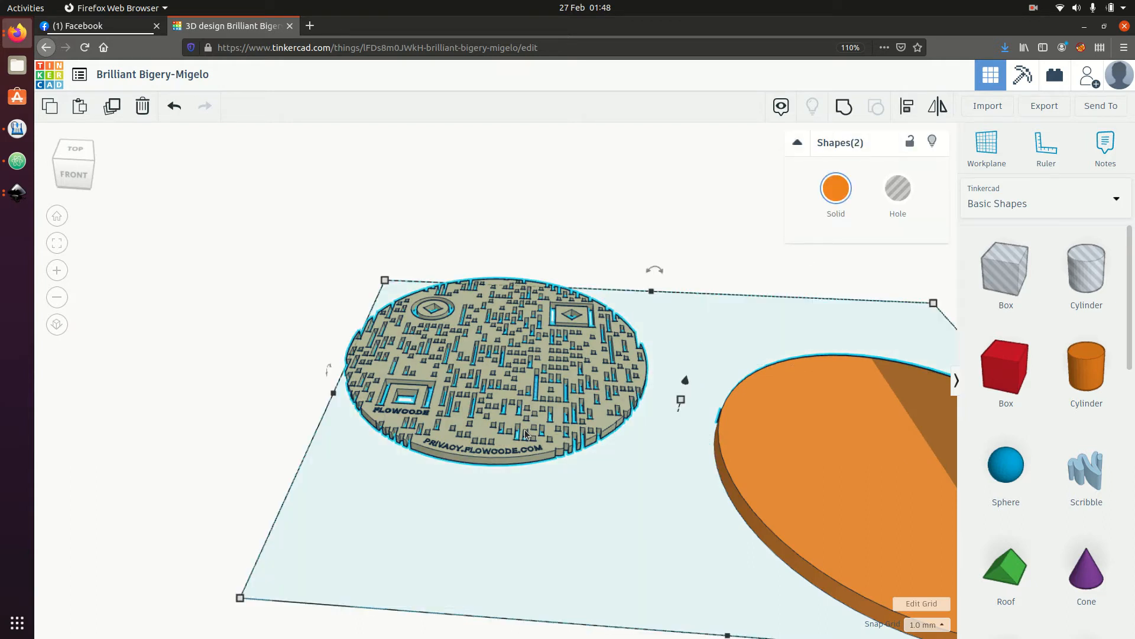
key("l")
left_click(765, 457)
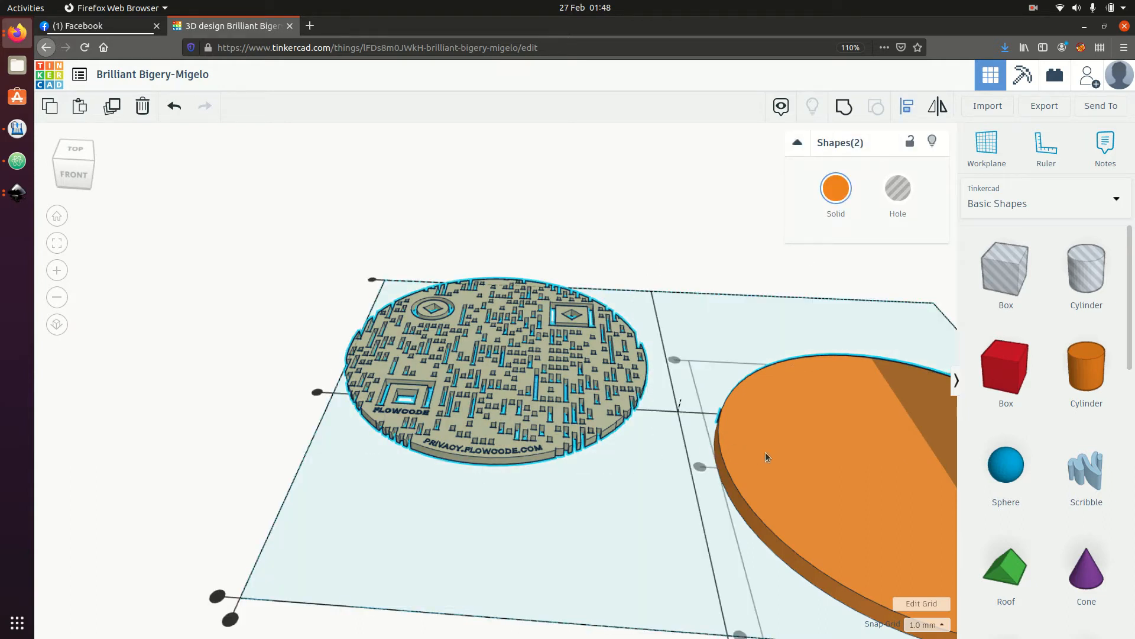
left_click(778, 452)
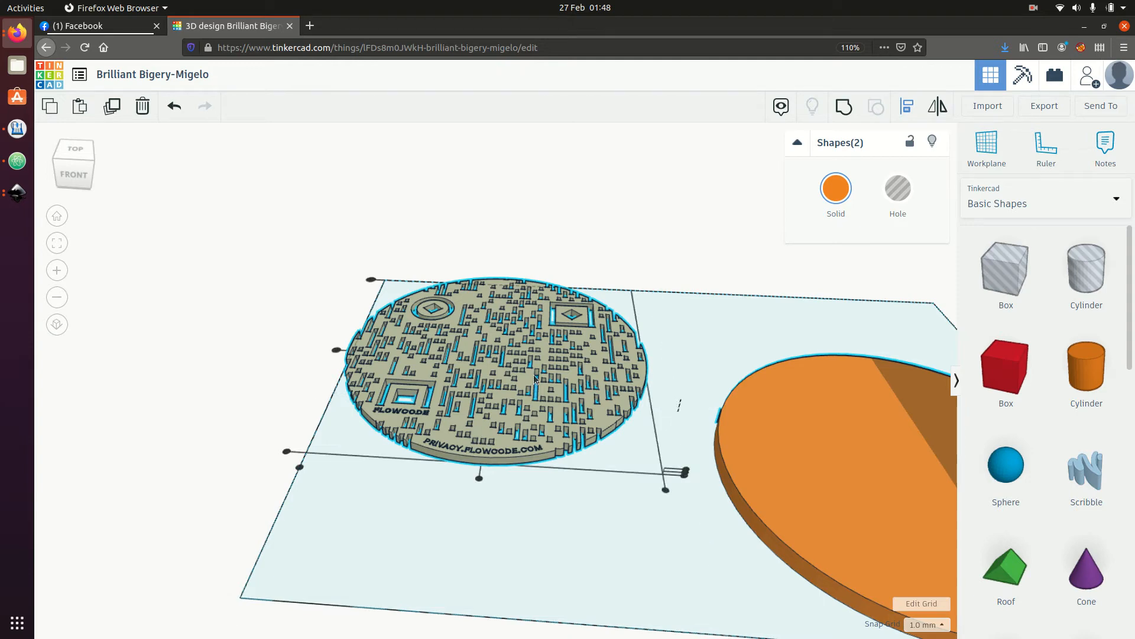
left_click(479, 479)
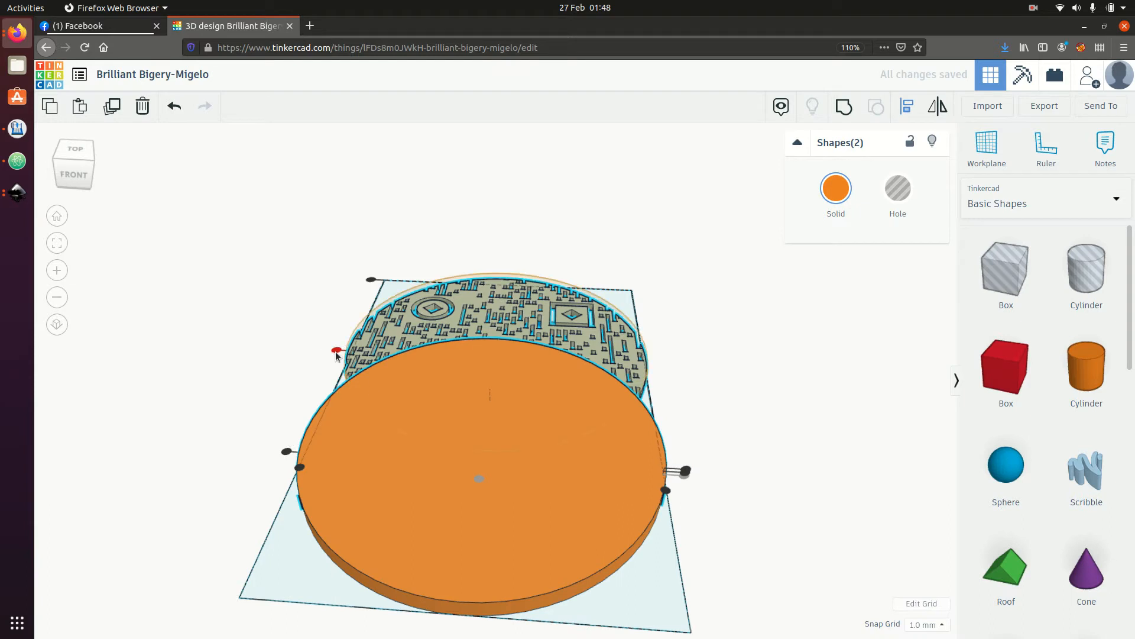
left_click(336, 351)
left_click(747, 324)
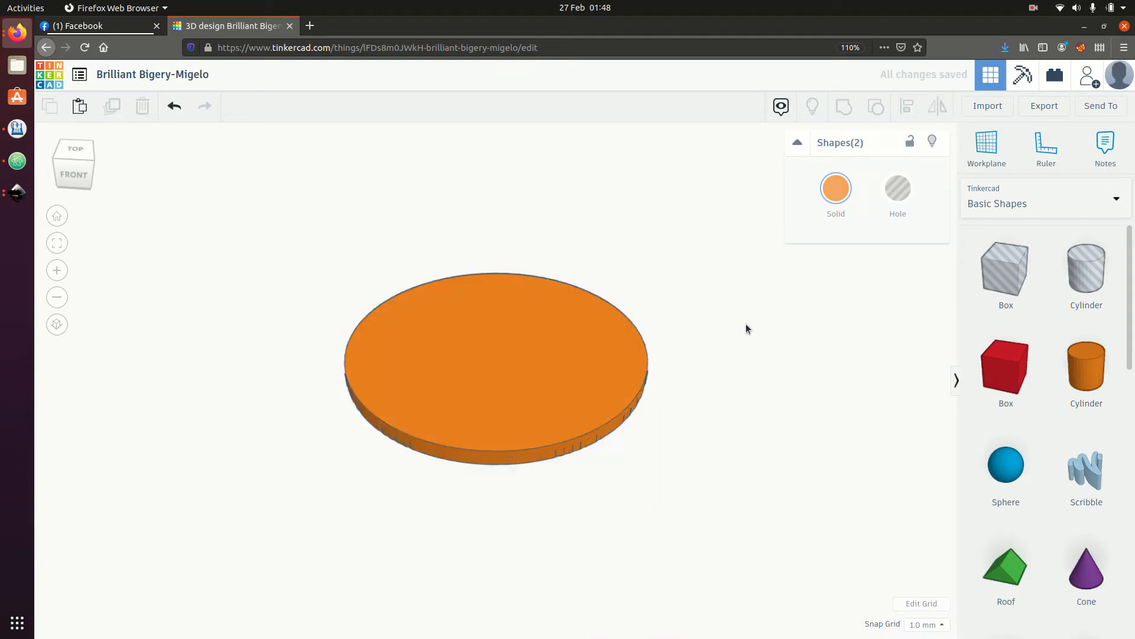
Reduce the orange cylinder's height to 5 mm so that it forms a thin base under the QR code.
left_click(545, 352)
scroll(532, 437, "up", 3)
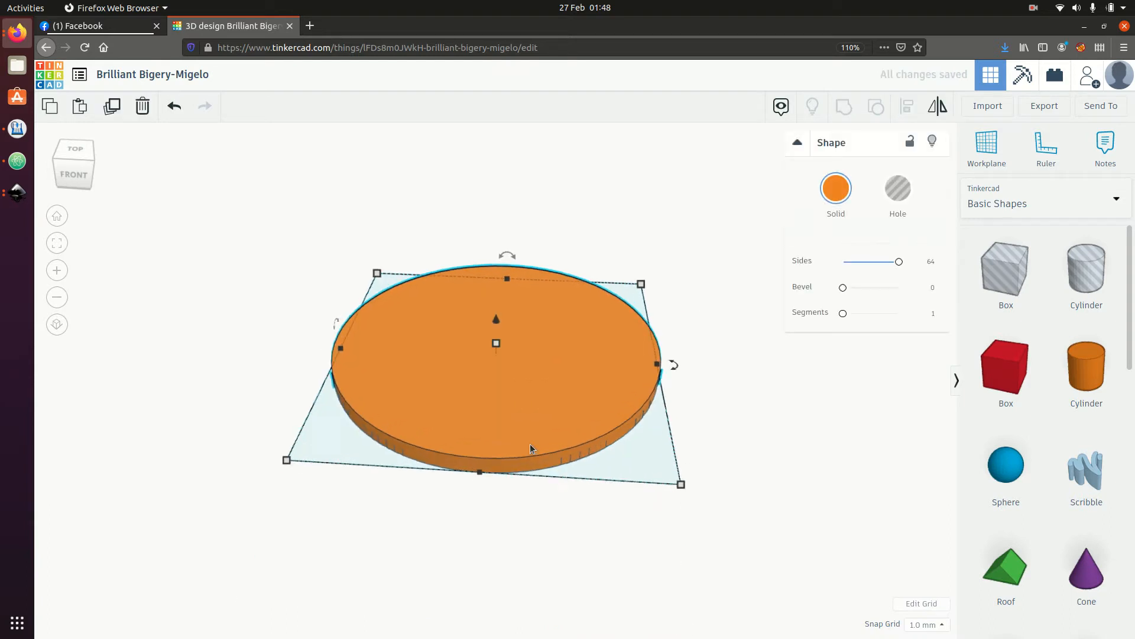
scroll(530, 444, "up", 2)
middle_click_drag(897, 450, 774, 392)
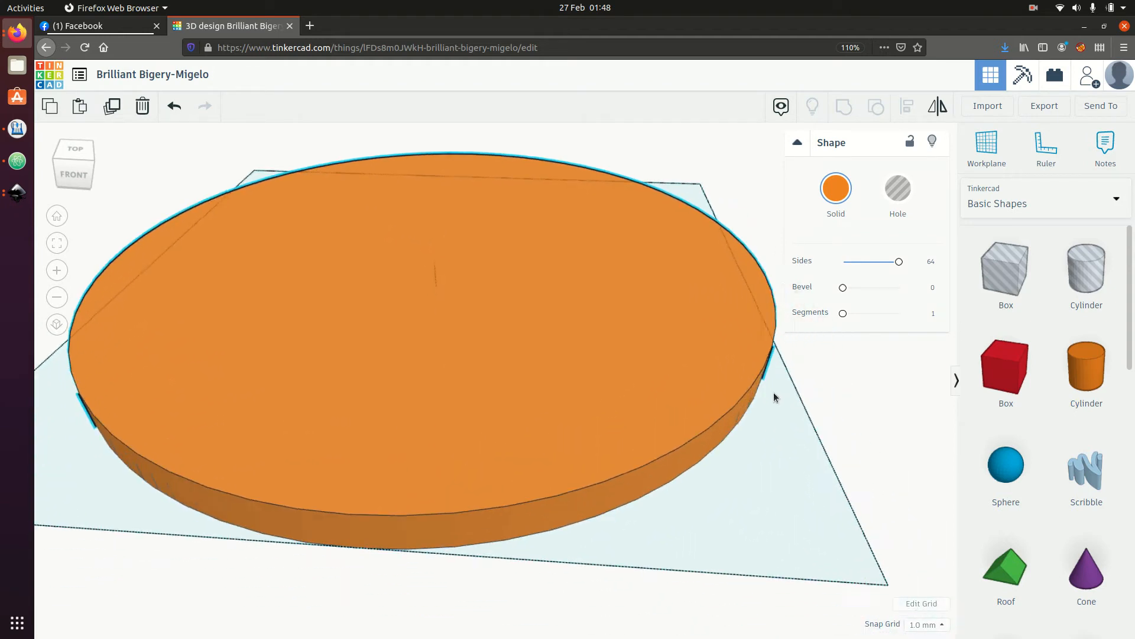
right_click_drag(792, 406, 854, 440)
scroll(854, 440, "down", 4)
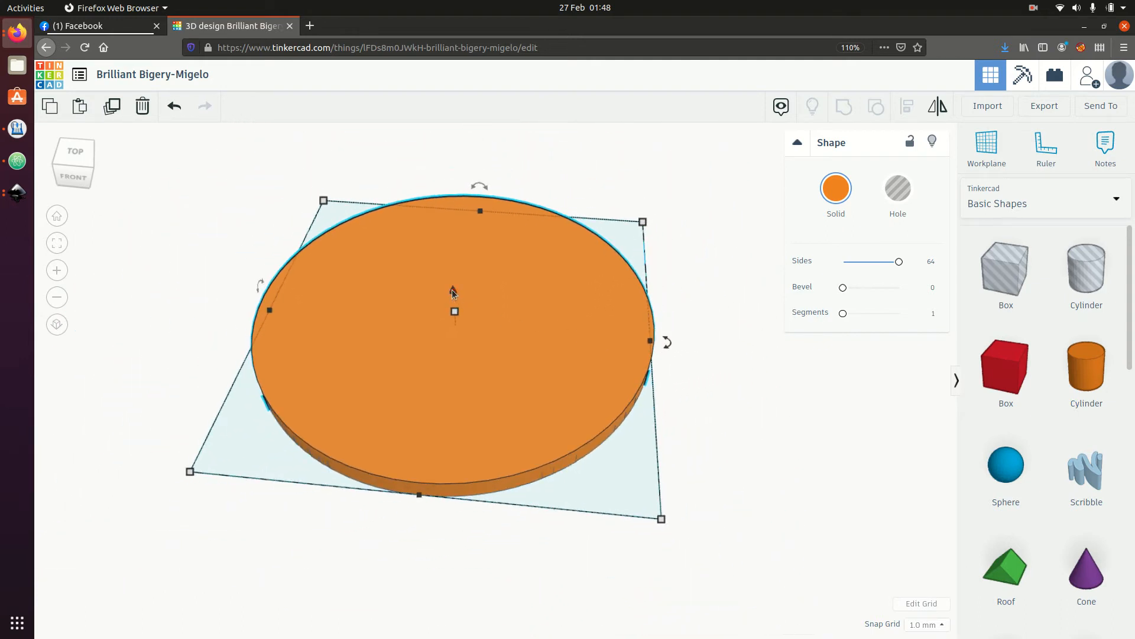
mouse_move(456, 311)
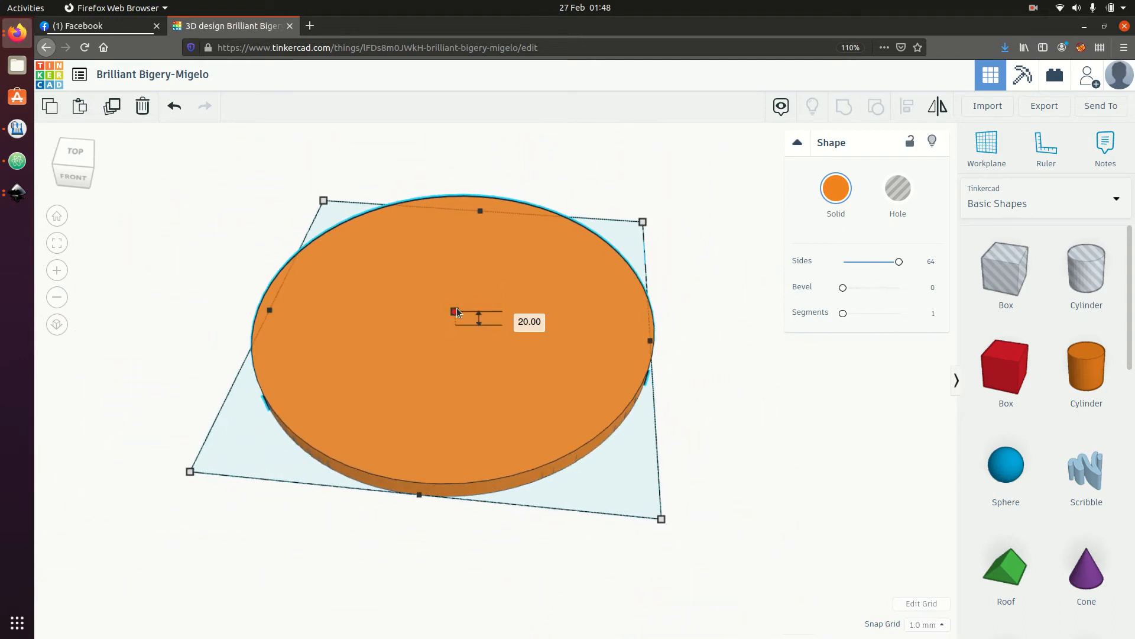
left_click_drag(456, 311, 456, 321)
right_click_drag(847, 426, 852, 381)
scroll(597, 418, "up", 5)
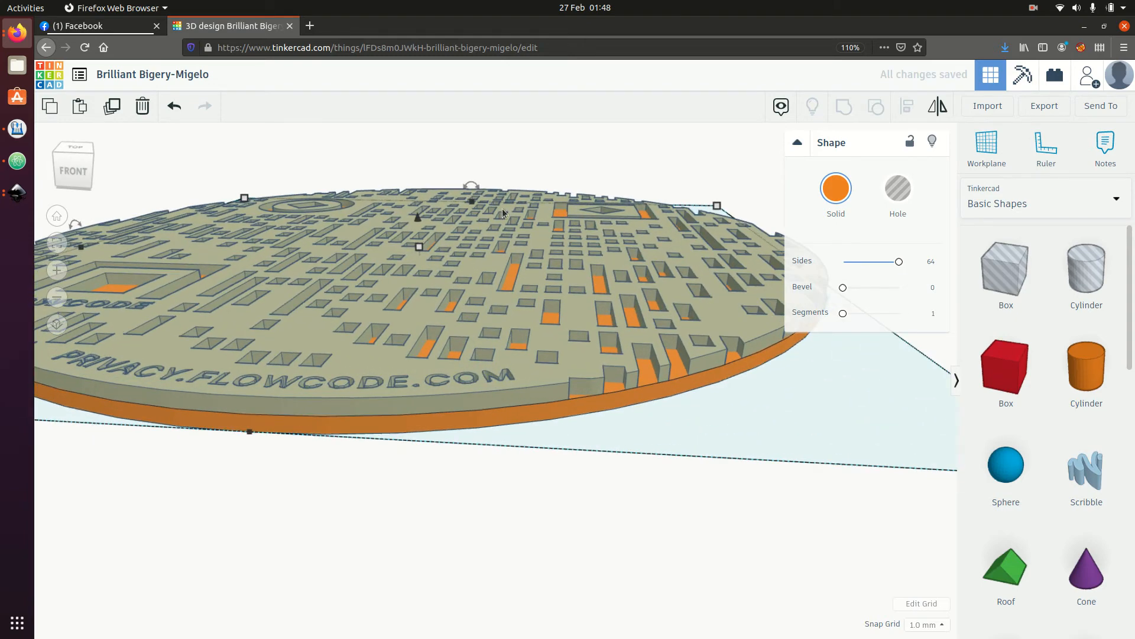
left_click_drag(418, 246, 418, 249)
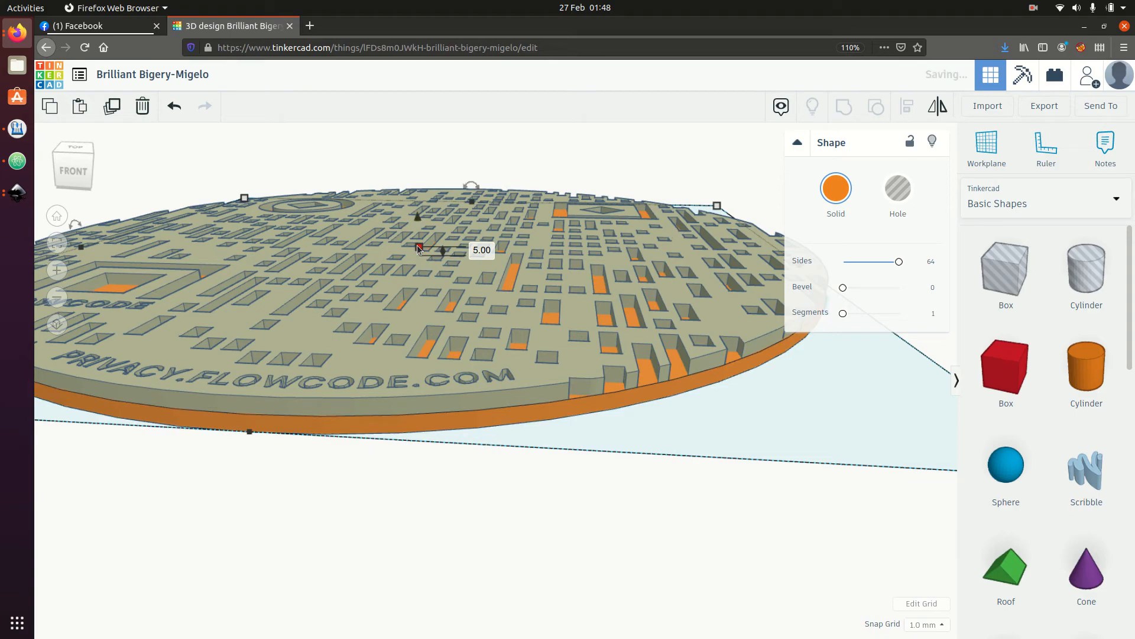
Set both the width and the length of the orange base cylinder to 410 mm.
scroll(374, 434, "down", 4)
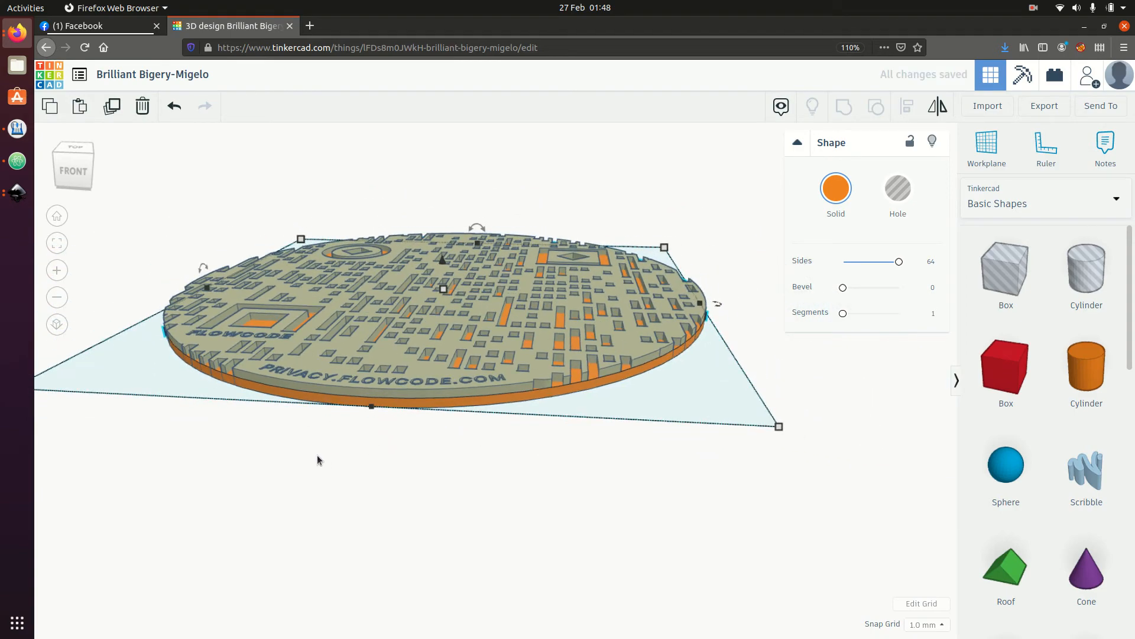
right_click_drag(317, 456, 347, 511)
scroll(347, 511, "down", 3)
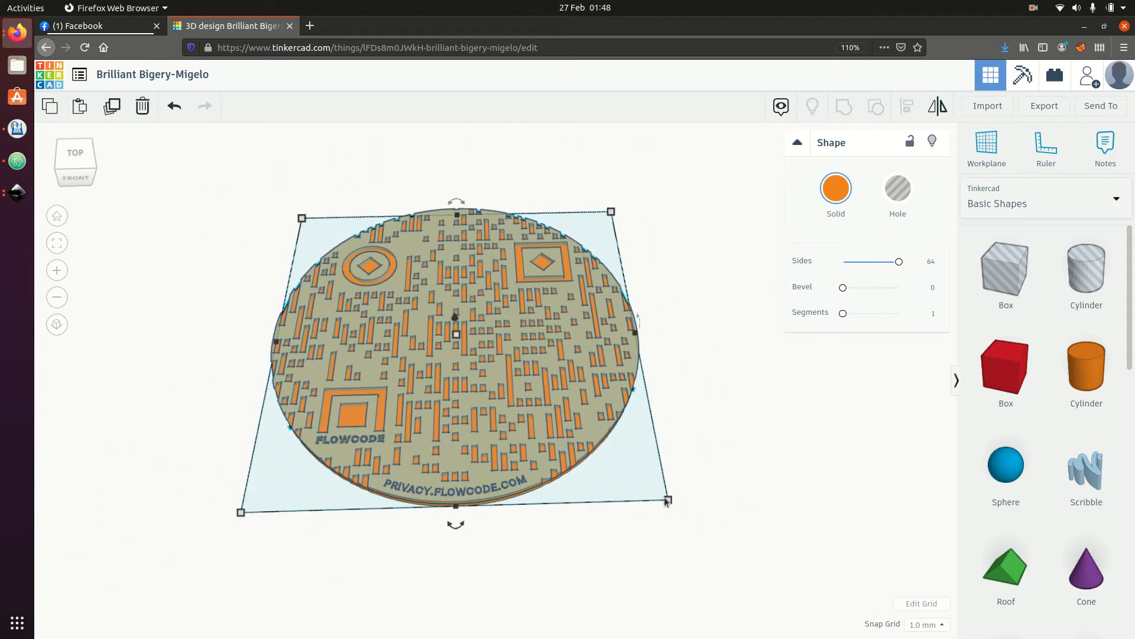
mouse_move(665, 500)
left_click(455, 560)
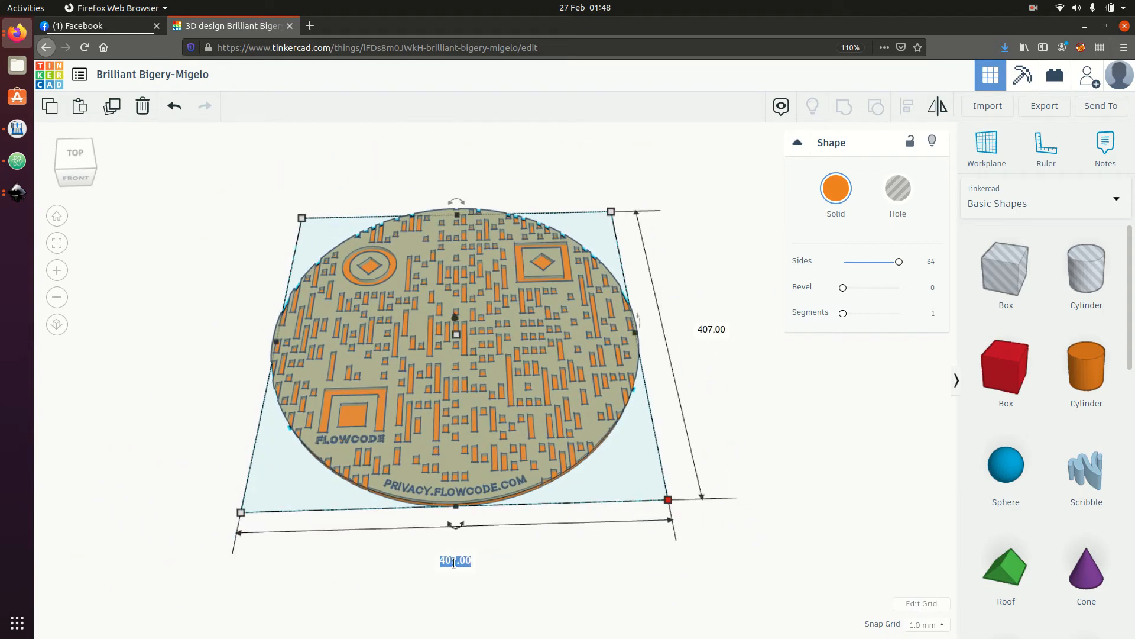
type("410")
key("Return")
left_click(712, 330)
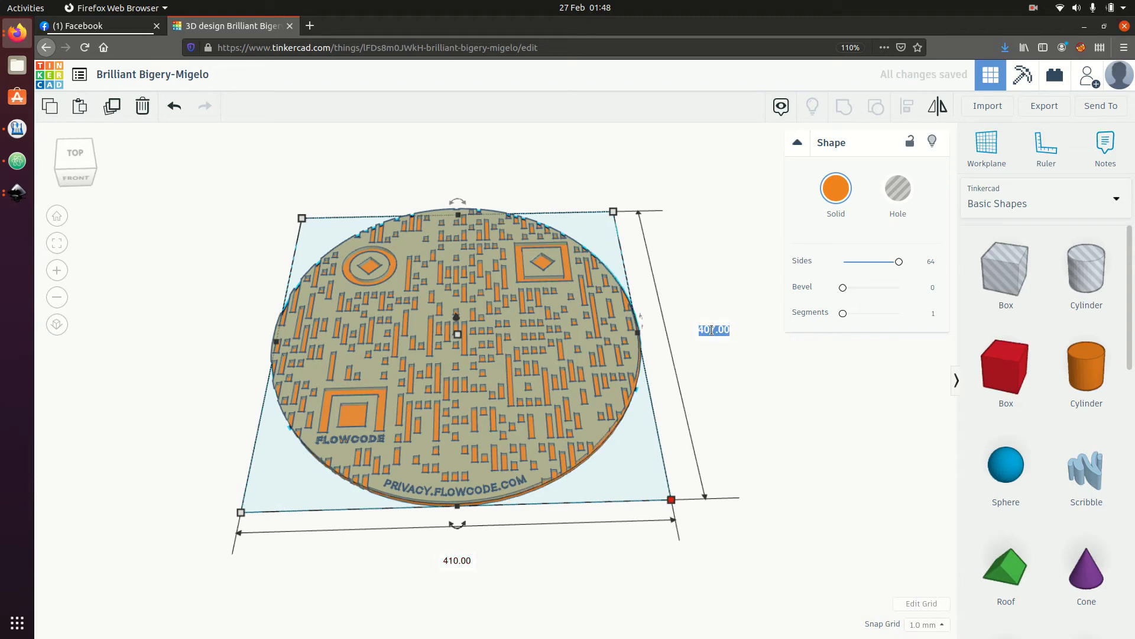
type("410")
key("Return")
left_click(786, 459)
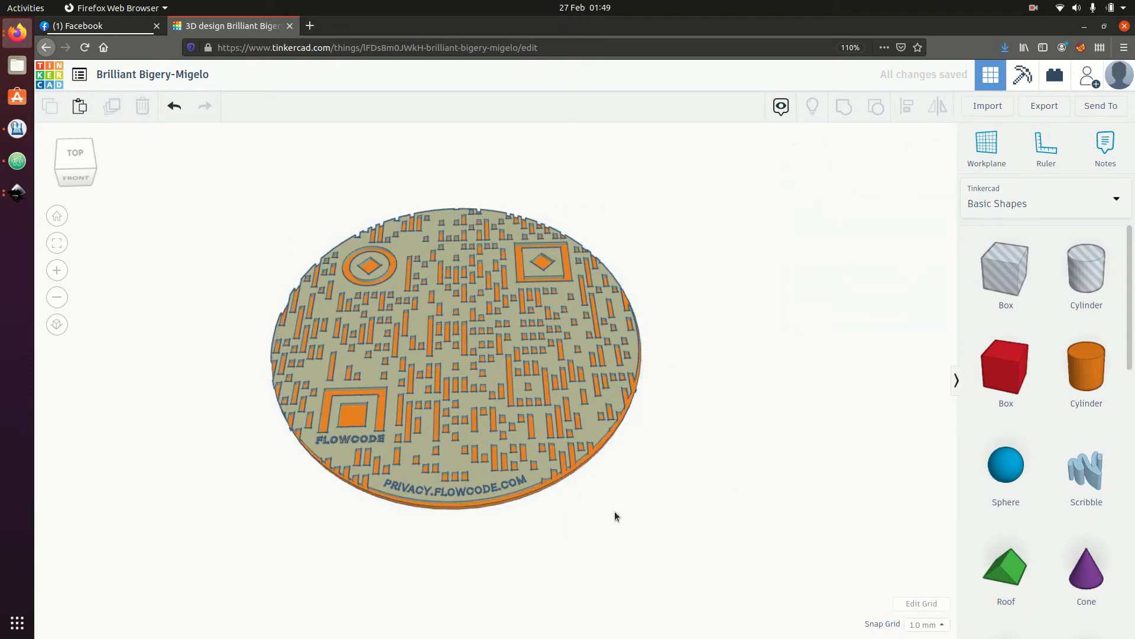
Select the QR code model and its base together and centre them on each other along both horizontal axes.
left_click_drag(615, 512, 418, 349)
key("l")
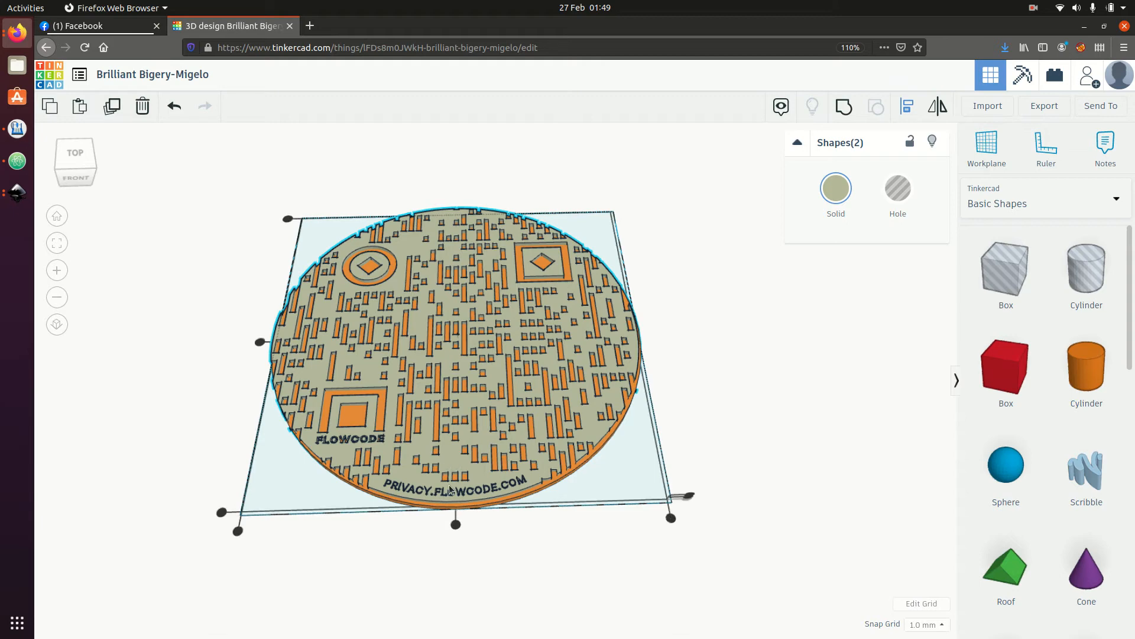
left_click(456, 525)
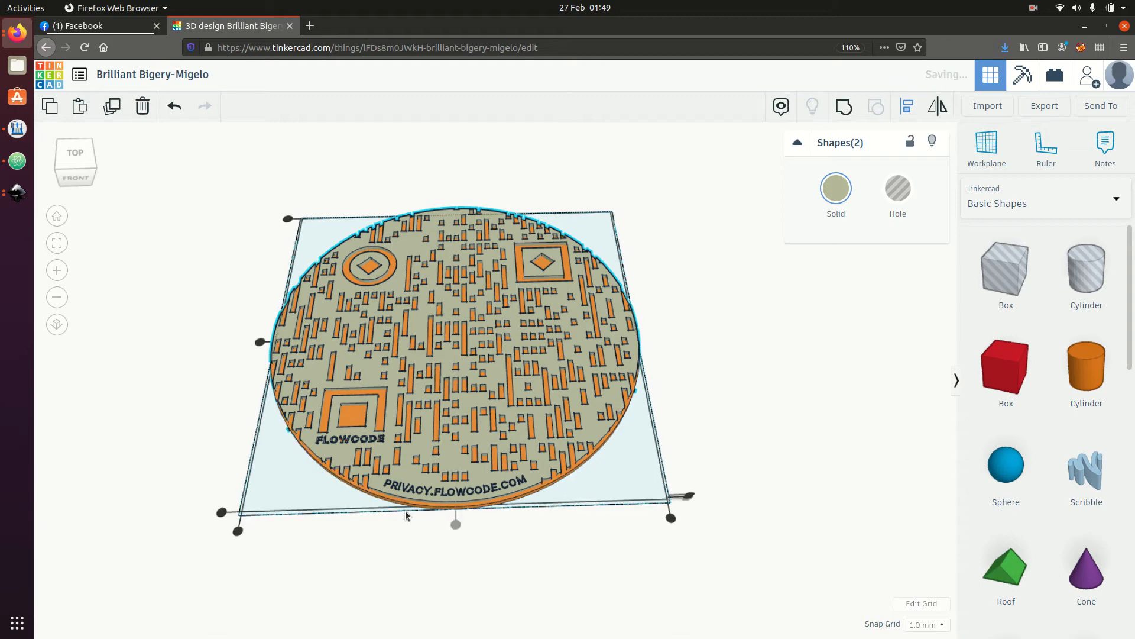
left_click(261, 342)
left_click(724, 417)
mouse_move(719, 418)
right_mouse_down()
mouse_move(669, 460)
mouse_move(585, 389)
mouse_move(654, 404)
mouse_move(714, 394)
mouse_move(725, 436)
right_mouse_up()
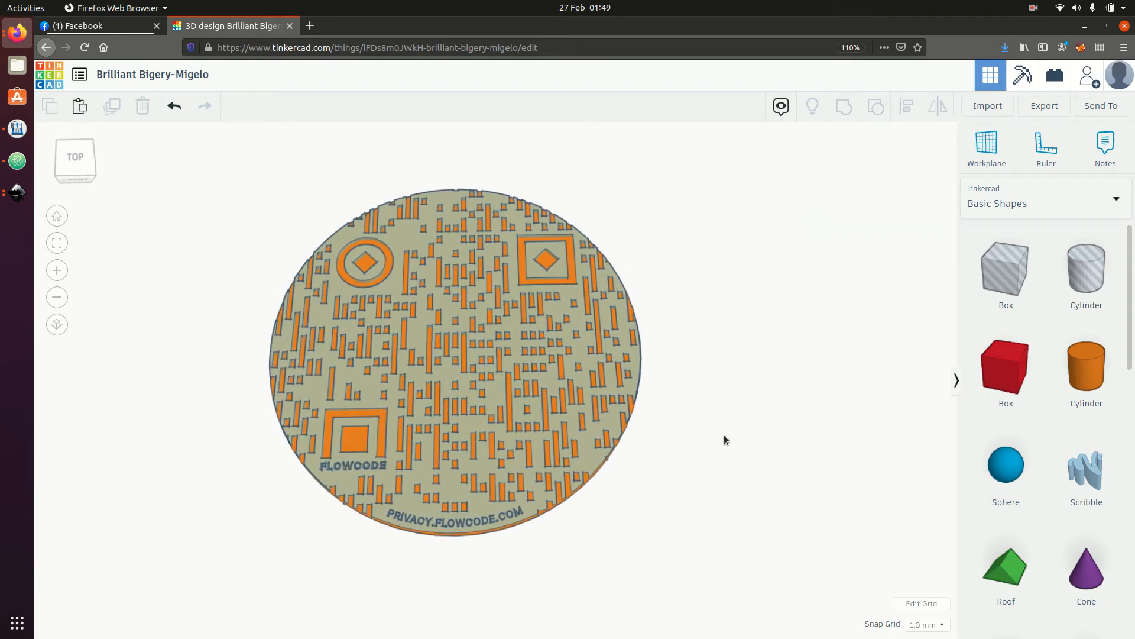
Export everything in the design as an STL file and save it to disk.
left_click(1046, 108)
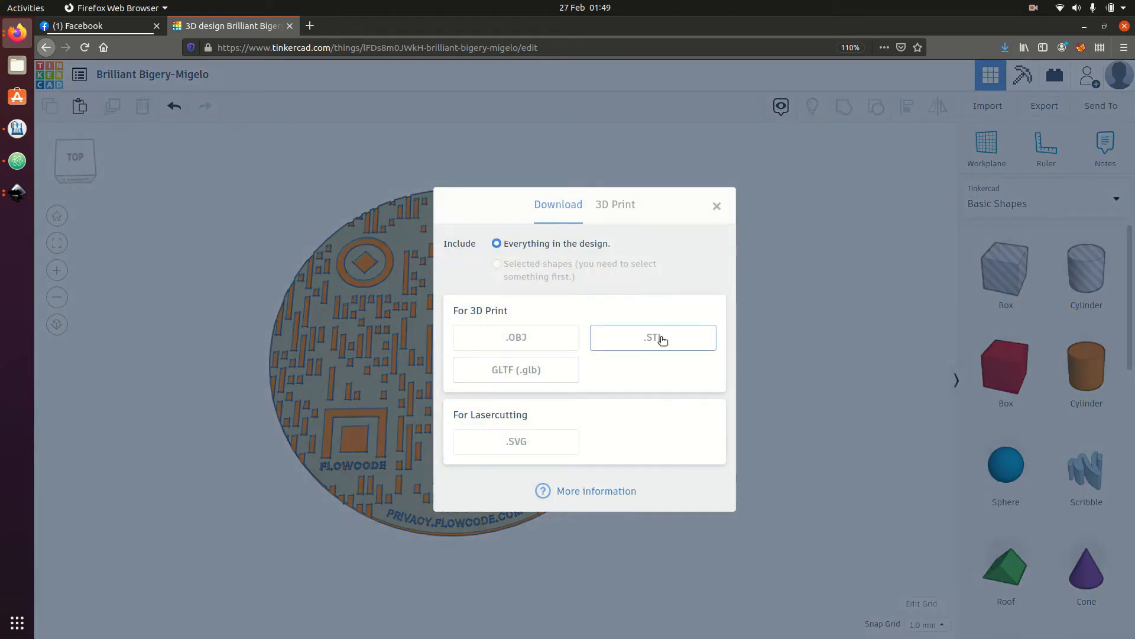
left_click(660, 339)
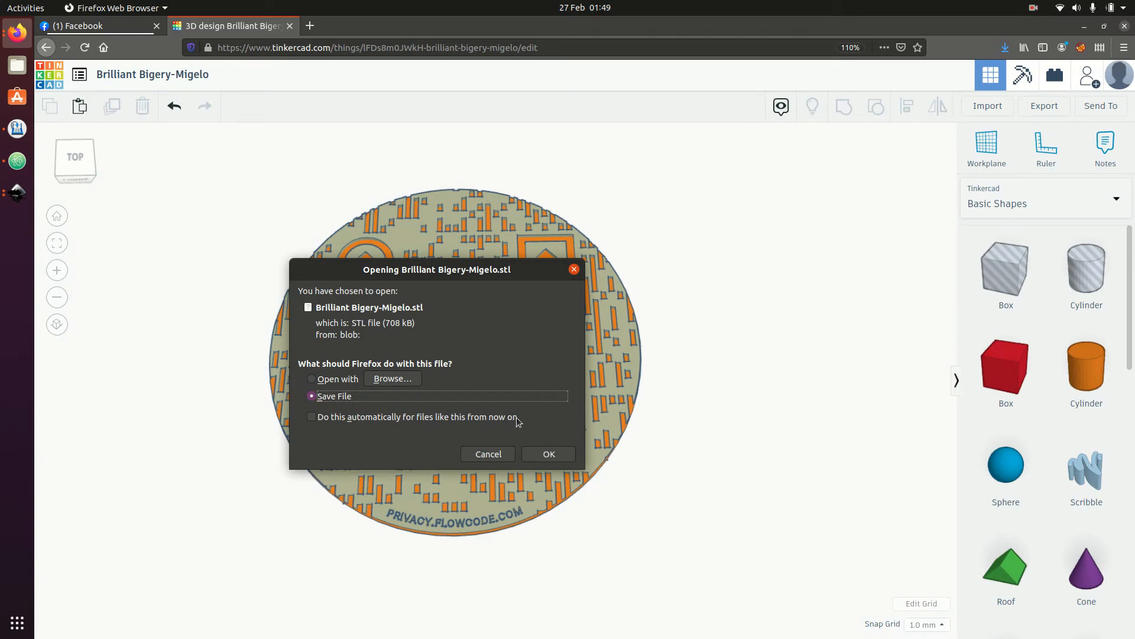
left_click(545, 455)
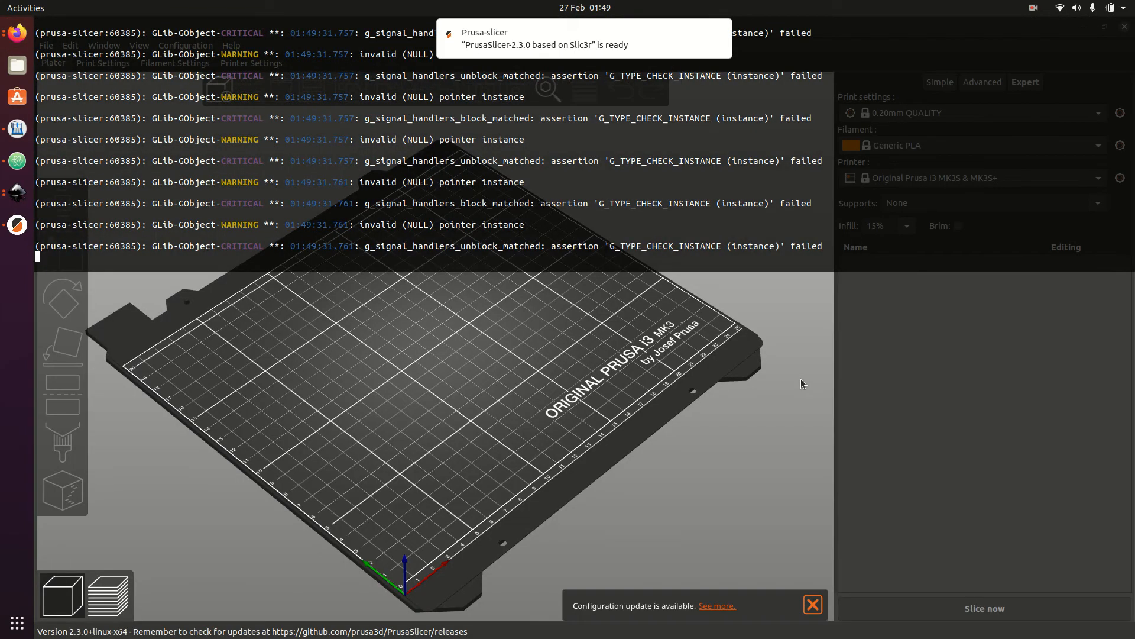
Switch to PrusaSlicer and import Brilliant Bigery-Migelo.stl from the Downloads folder.
left_click(800, 379)
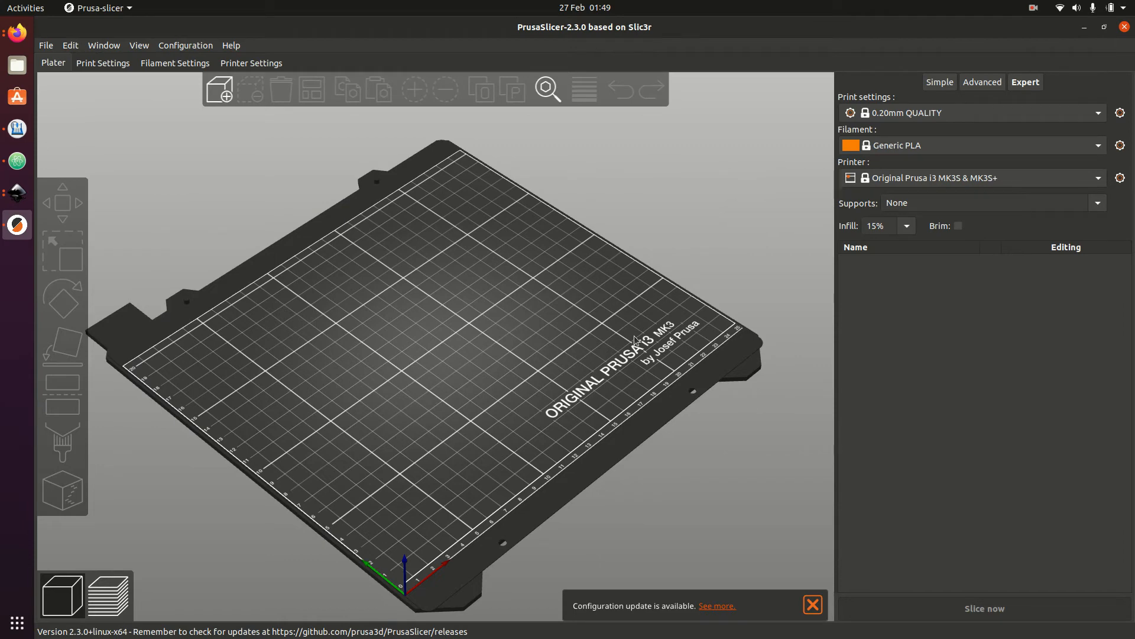
key("ctrl+i")
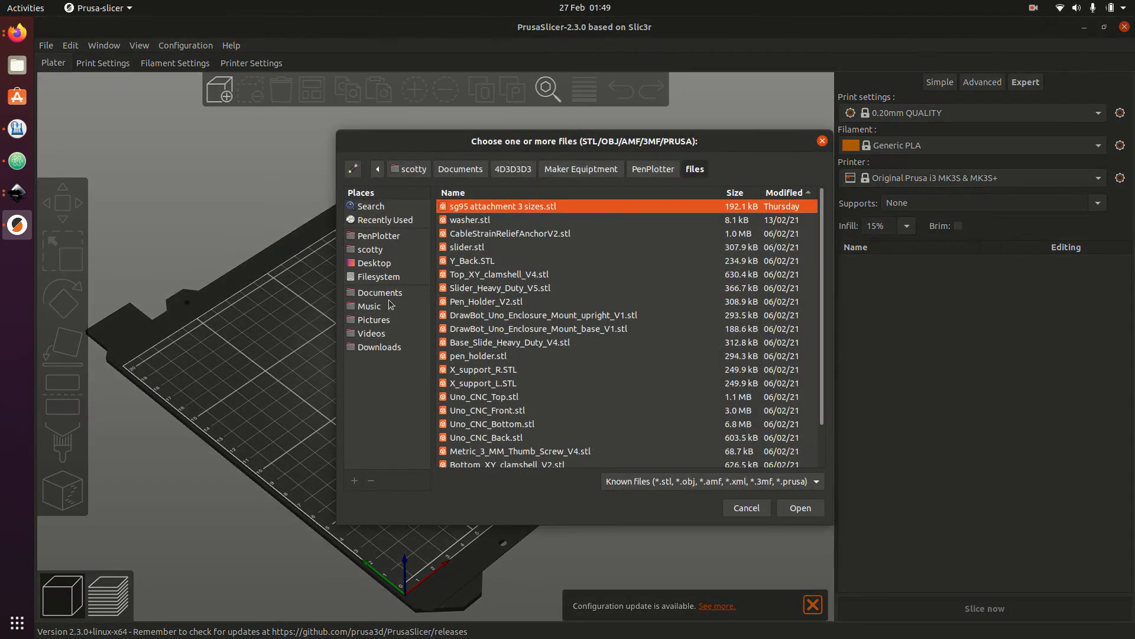
left_click(380, 347)
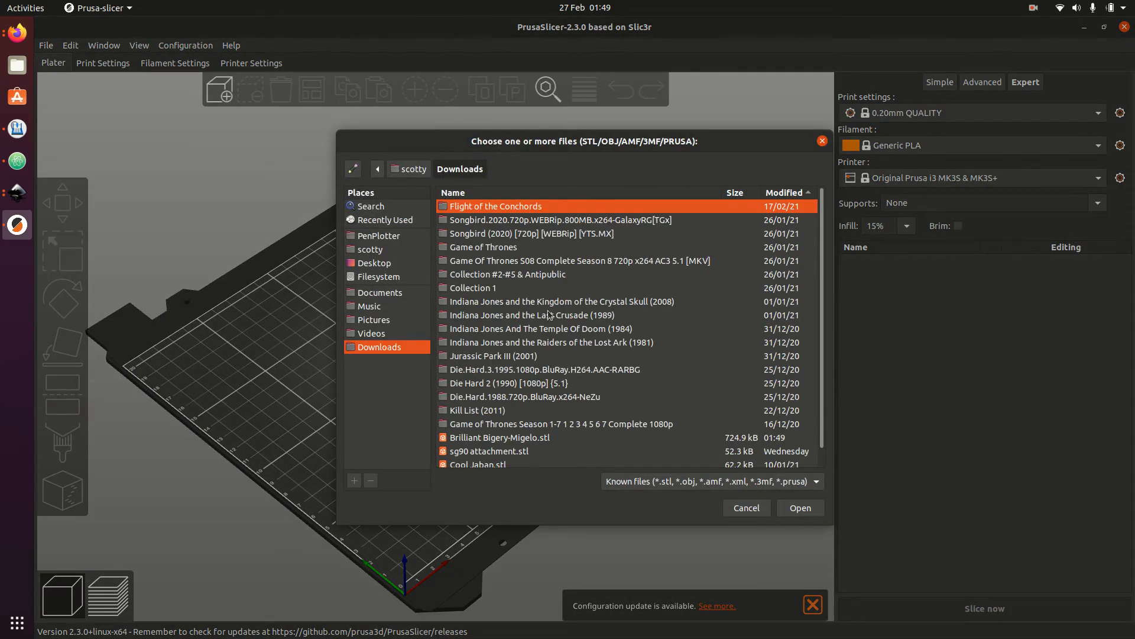
double_click(530, 438)
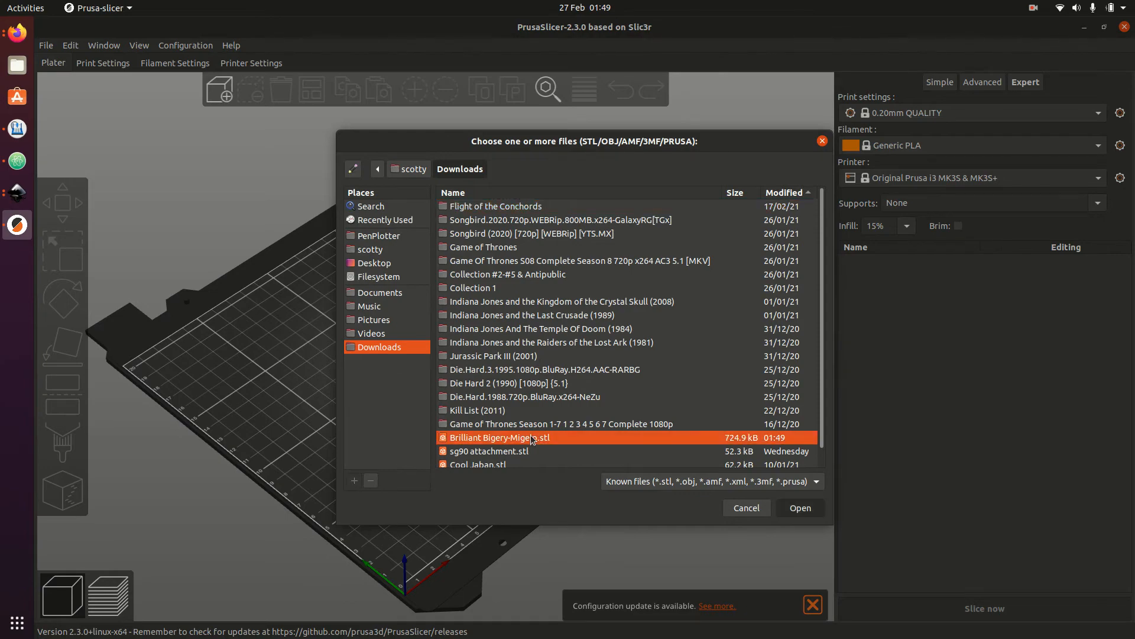
Scale the imported QR code model down uniformly to about 50.25 mm across.
key("z")
key("z")
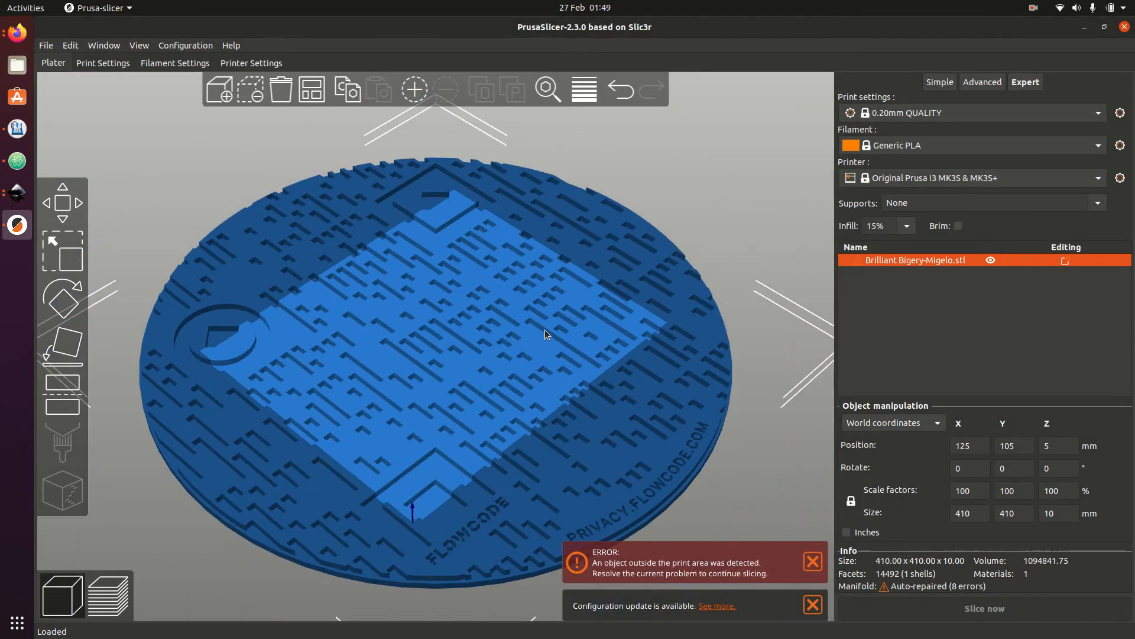
left_click_drag(718, 222, 680, 258)
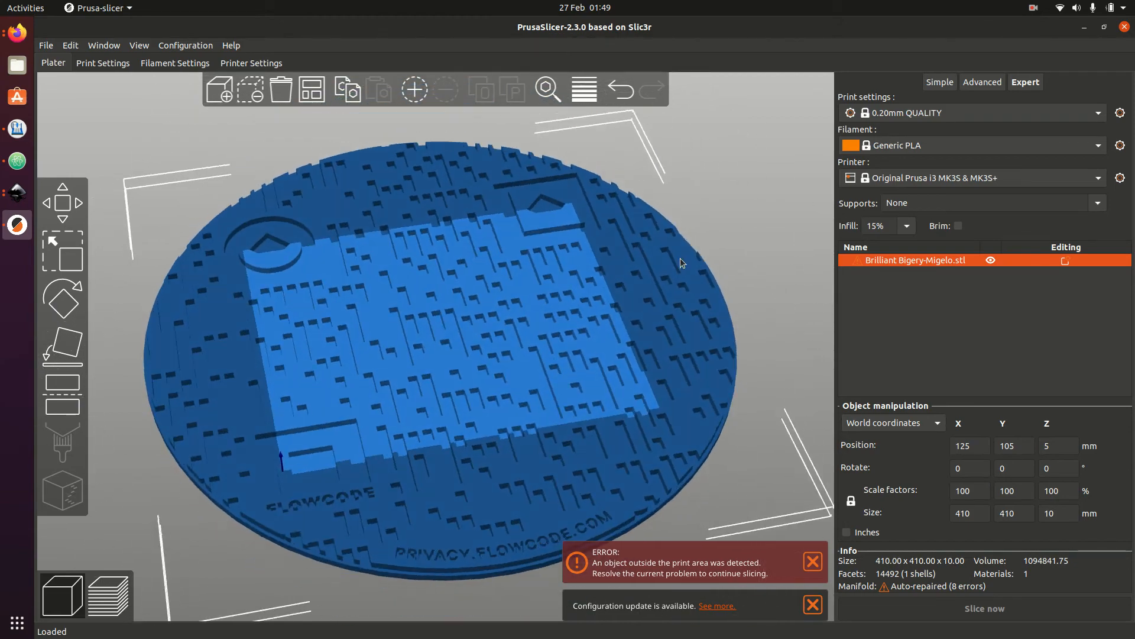
left_click(51, 209)
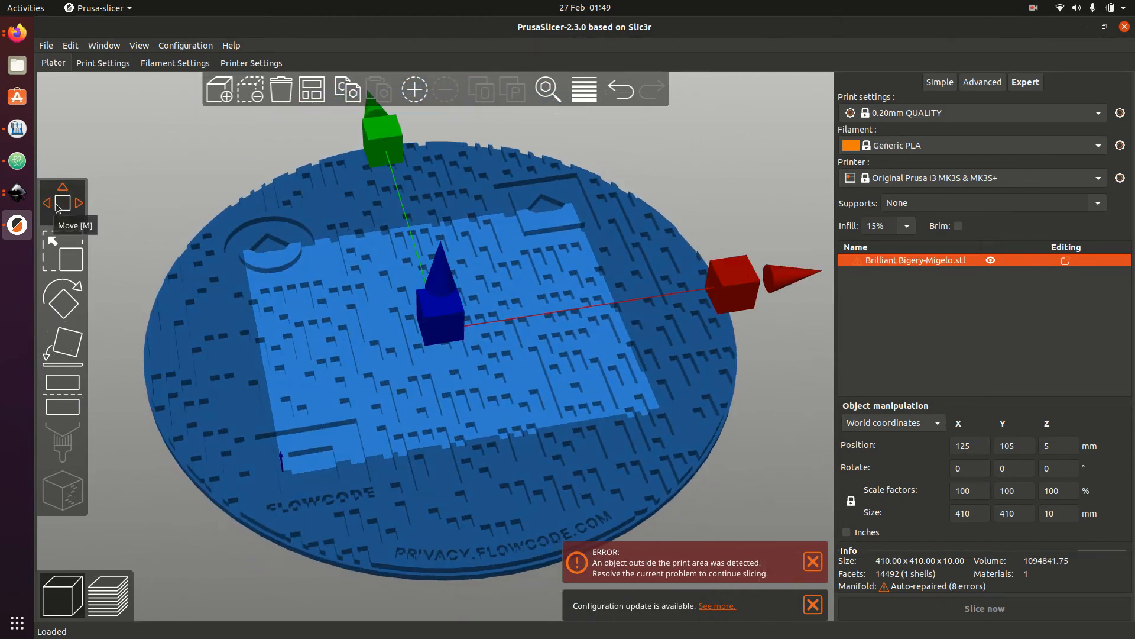
left_click(56, 244)
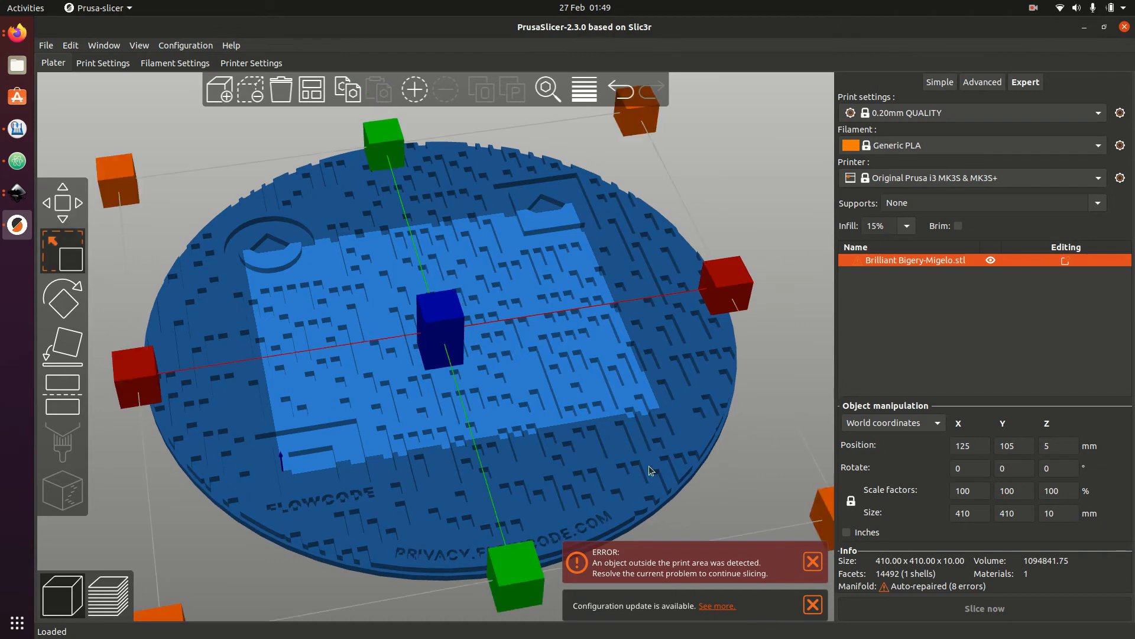
left_click_drag(822, 512, 579, 397)
left_click_drag(495, 389, 418, 352)
scroll(459, 352, "up", 5)
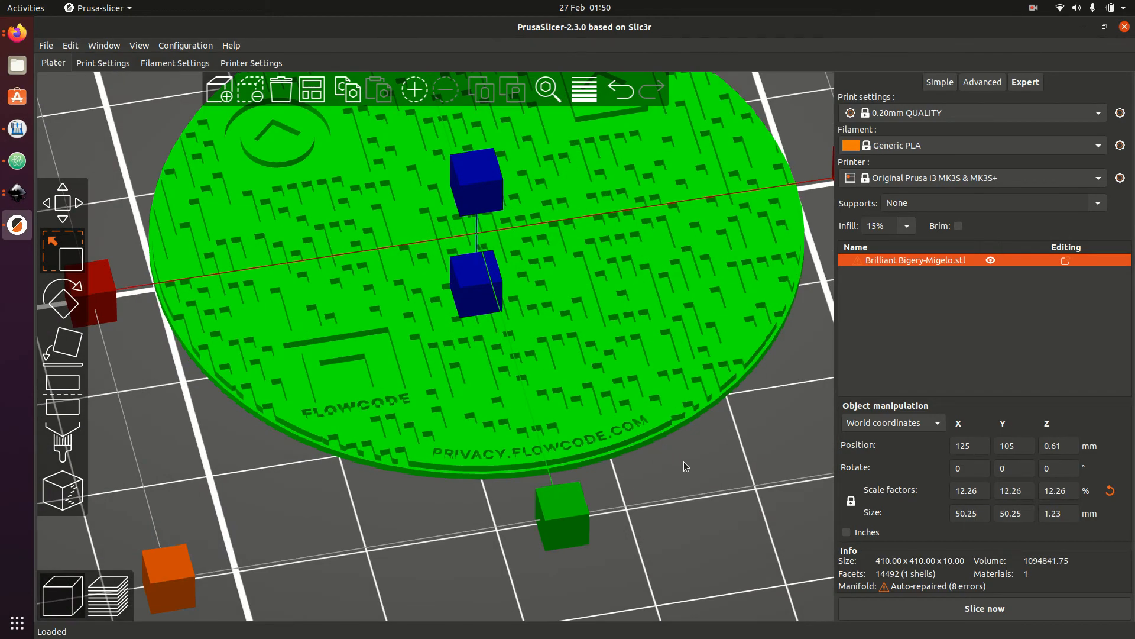
Deselect the reduced model, inspect its raised pattern on the bed, and examine its sliced toolpath preview.
left_click(684, 461)
left_click_drag(615, 516, 562, 512)
scroll(562, 512, "down", 4)
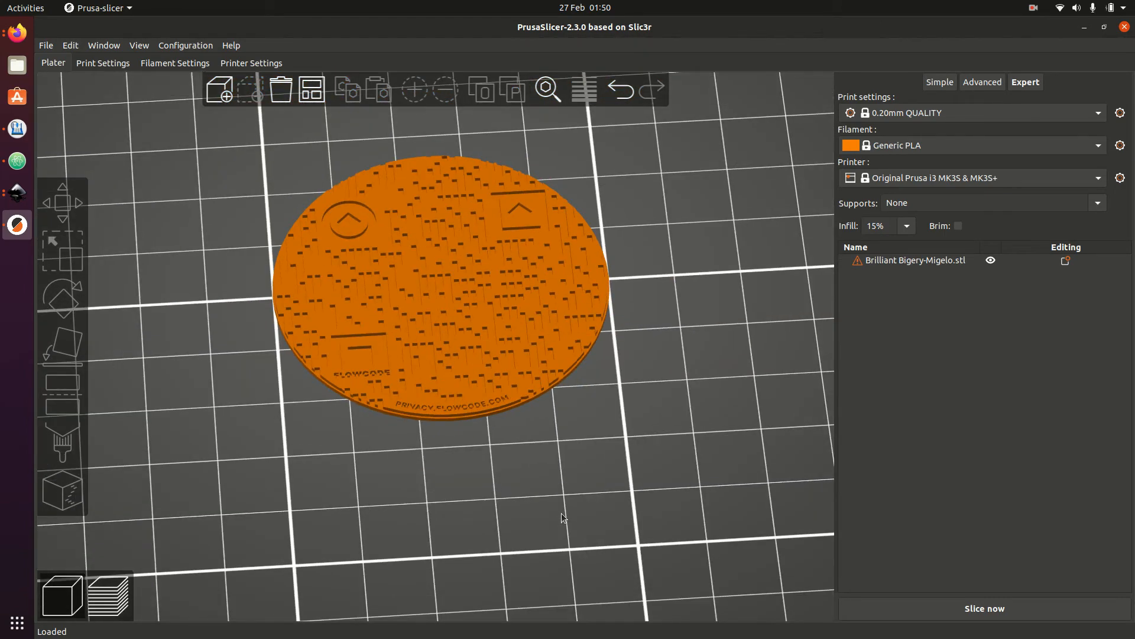
scroll(562, 517, "up", 3)
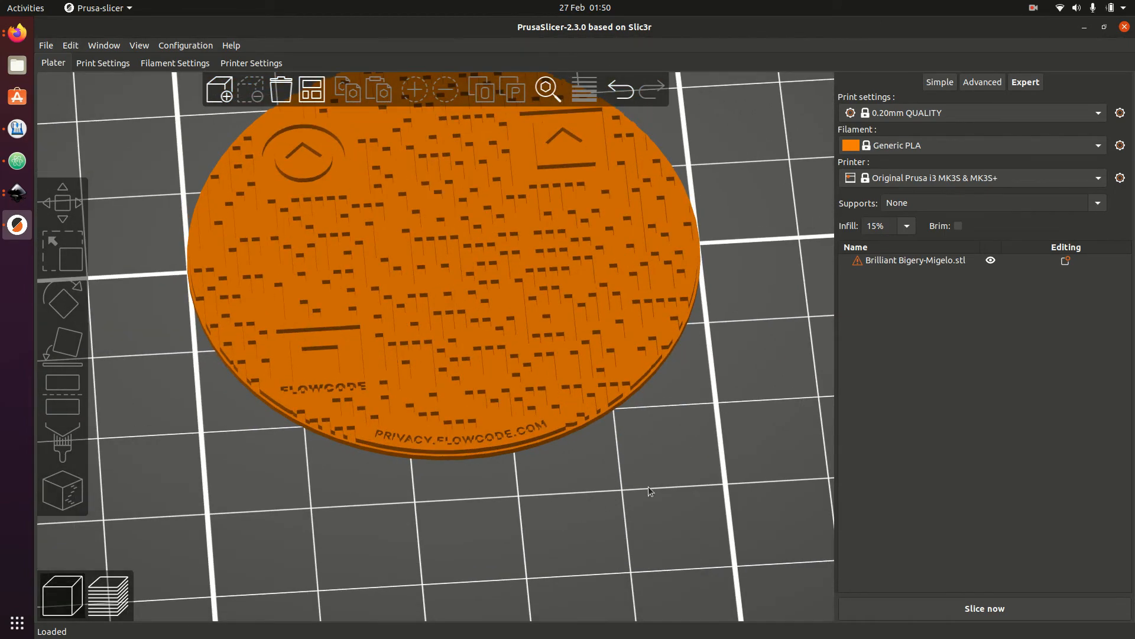
right_click(648, 487)
middle_click_drag(673, 451, 603, 503)
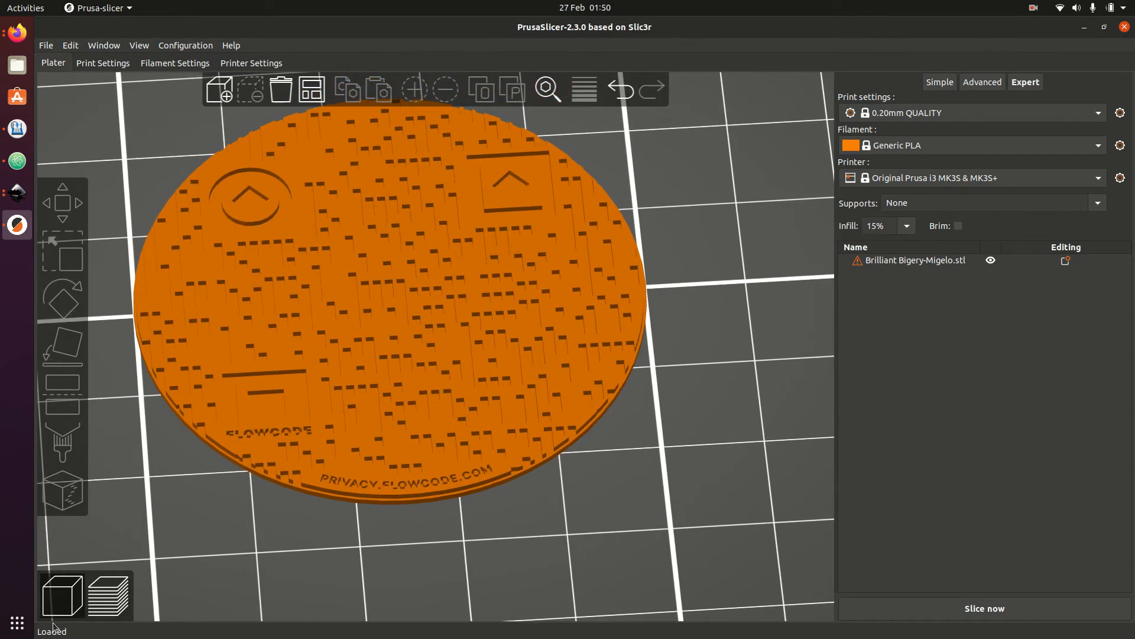
left_click(97, 603)
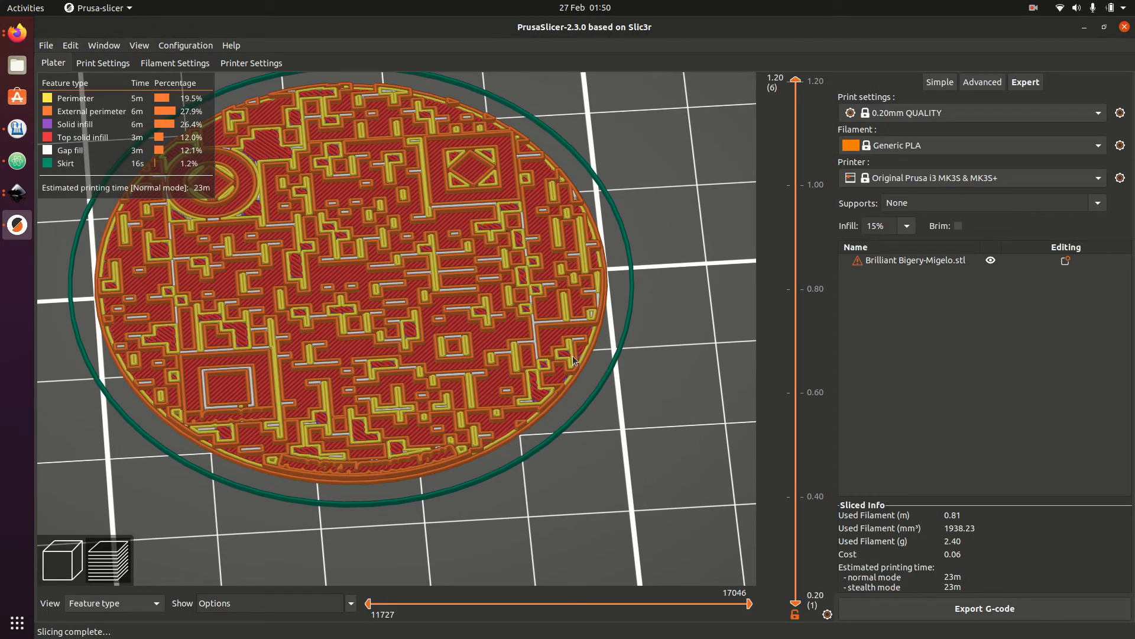
scroll(593, 460, "down", 5)
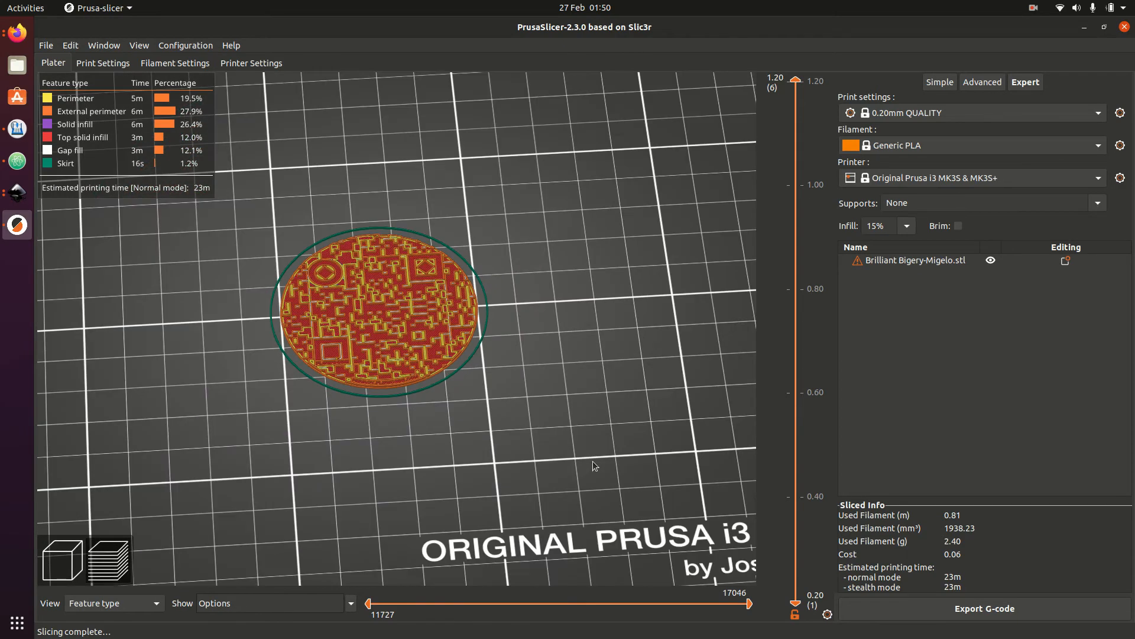
Scale the model up uniformly to about 133.57 mm across and slice it to preview the toolpaths.
left_click(62, 559)
left_click(462, 369)
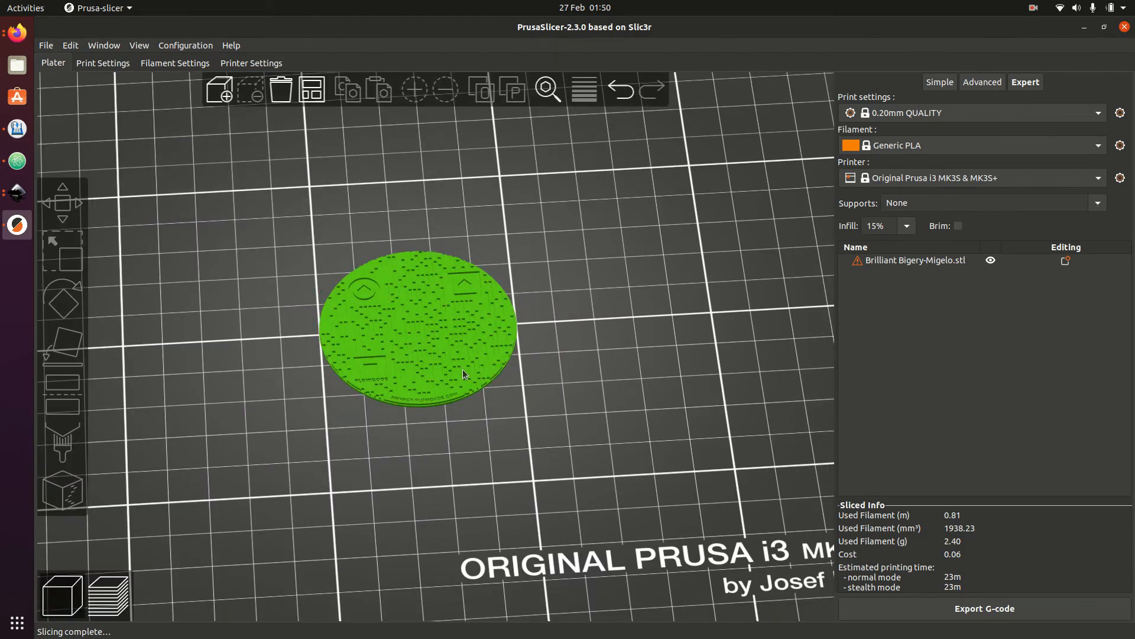
left_click(83, 269)
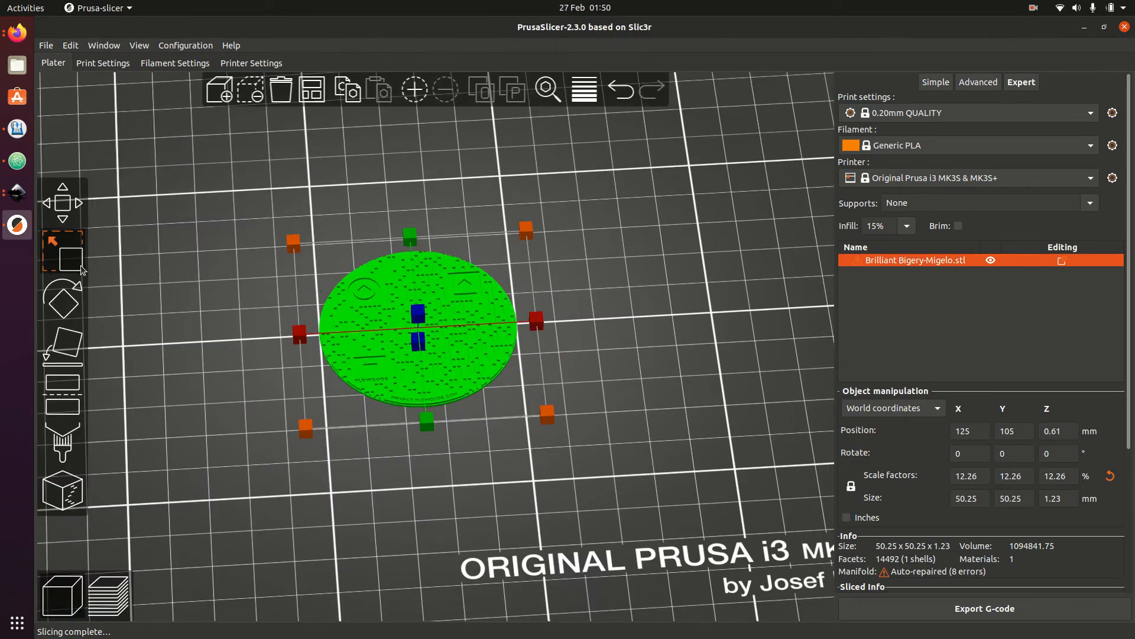
left_click_drag(548, 417, 818, 553)
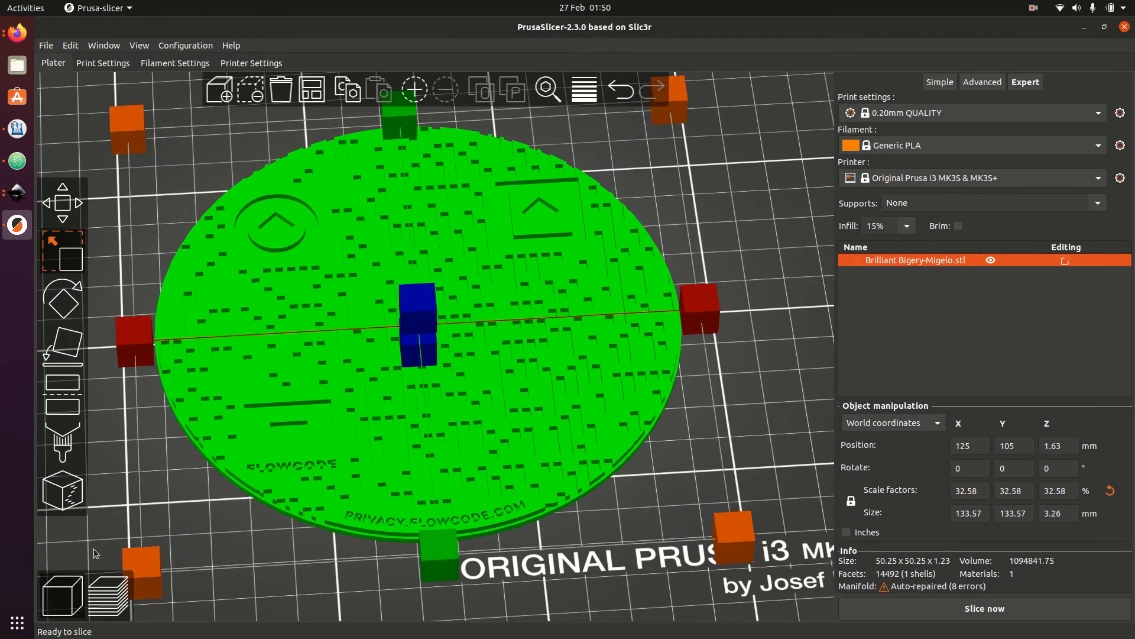
left_click(109, 604)
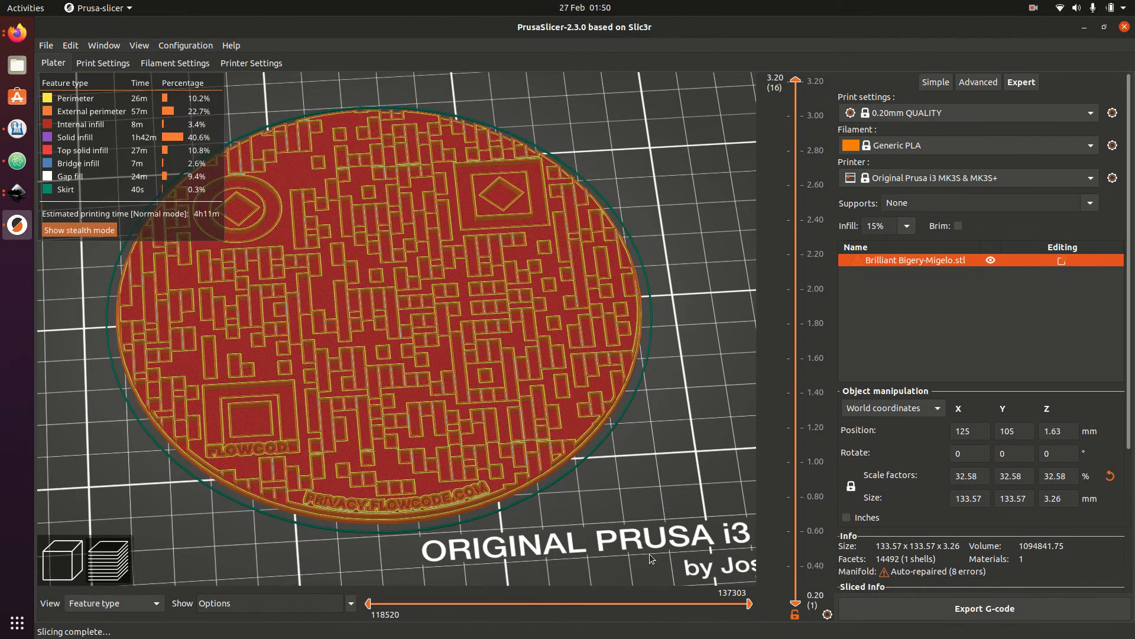
left_click_drag(645, 546, 667, 425)
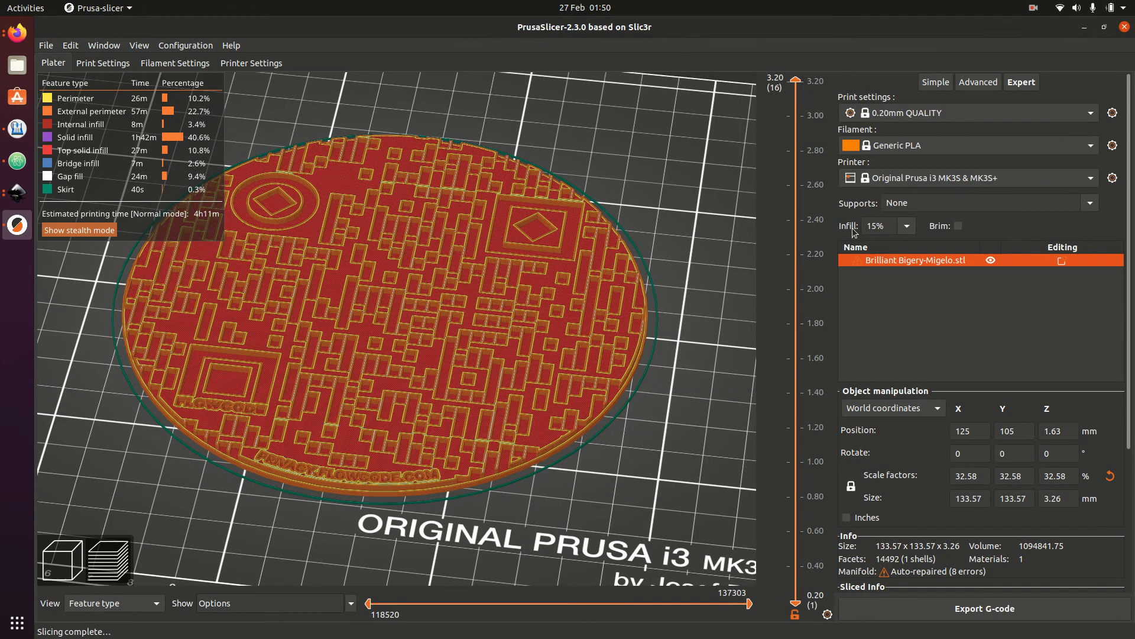
Lower the layer preview to 1.80 mm, comparing it with the 1.60 mm layer to locate where the raised code begins.
left_click_drag(795, 85, 804, 354)
scroll(806, 345, "up", 1)
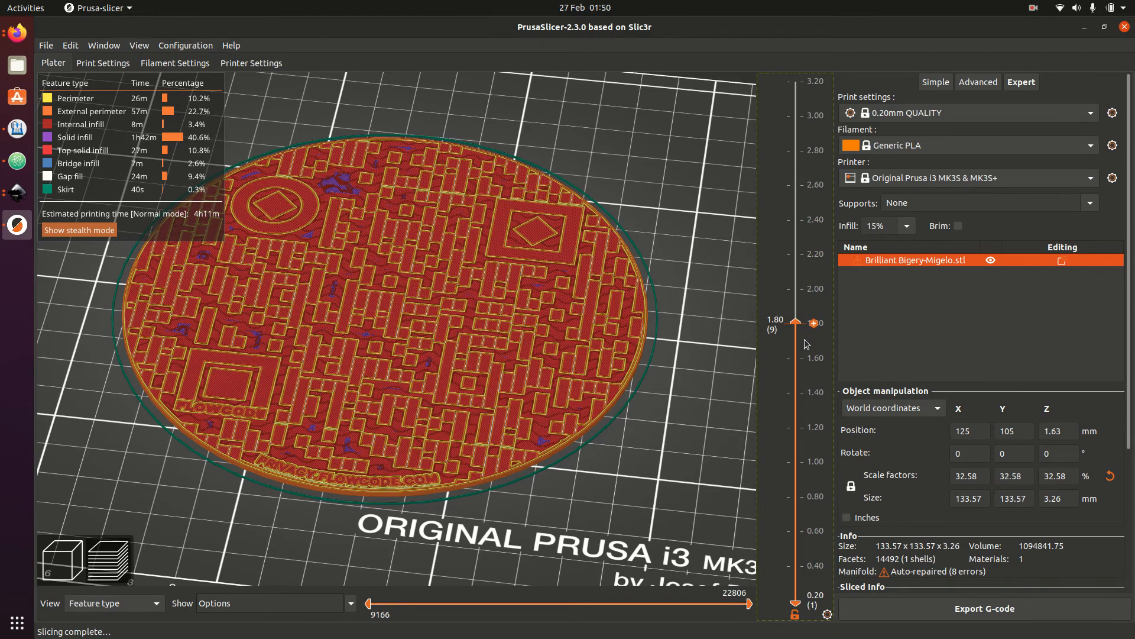
scroll(806, 345, "down", 1)
scroll(806, 345, "up", 1)
scroll(806, 344, "down", 1)
scroll(805, 347, "up", 1)
scroll(804, 348, "down", 1)
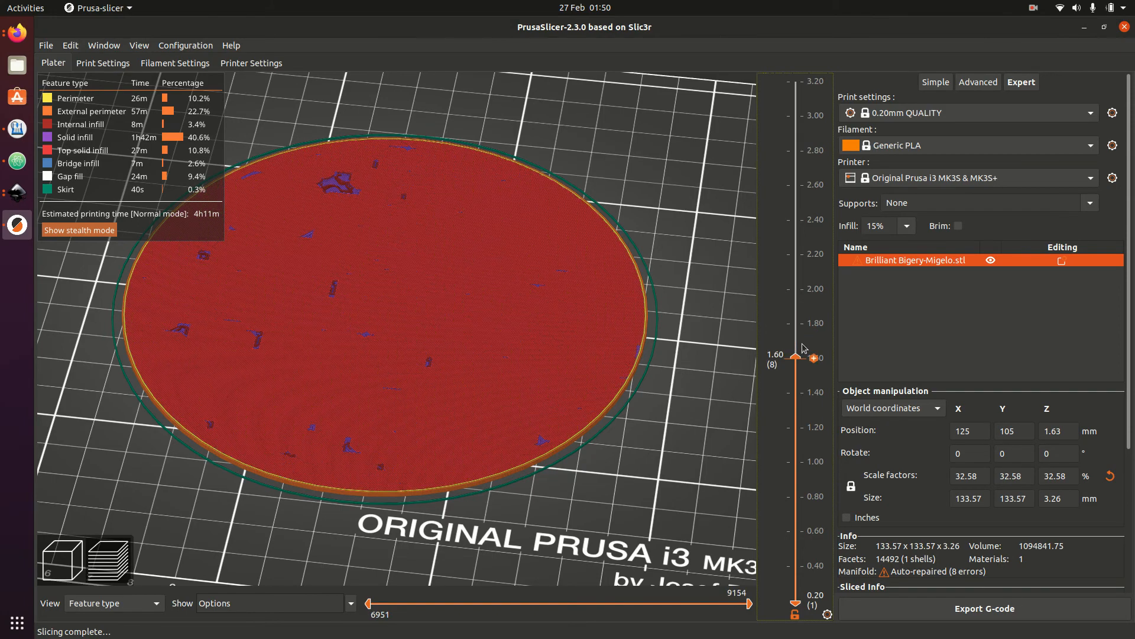
scroll(805, 348, "up", 1)
scroll(804, 347, "down", 1)
scroll(803, 347, "up", 1)
scroll(804, 347, "down", 1)
scroll(804, 343, "up", 1)
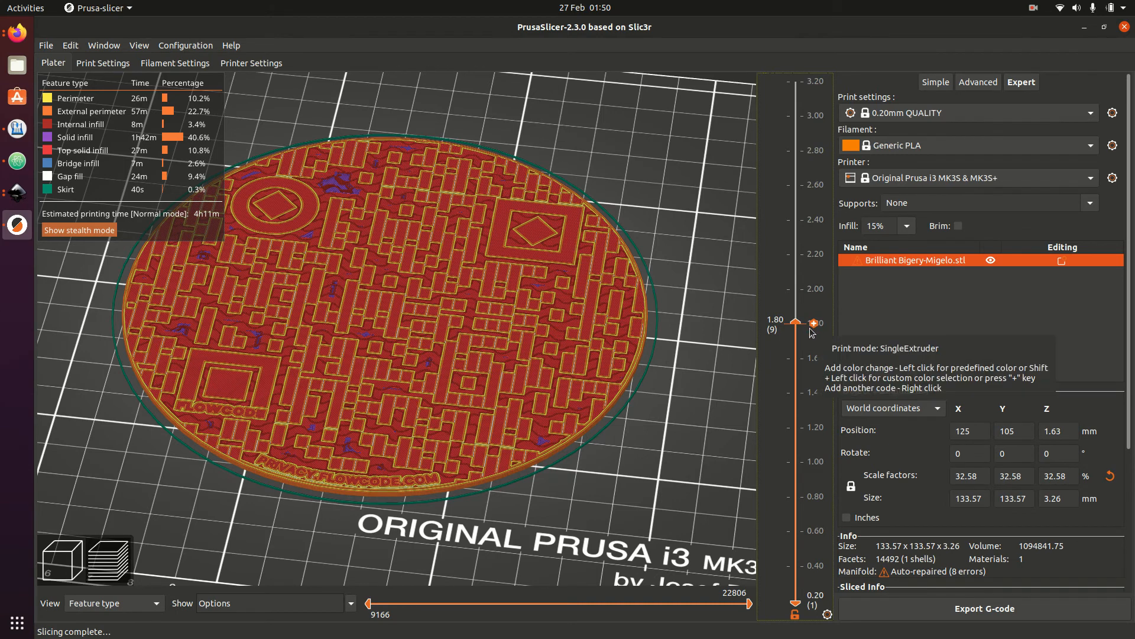
Add a colour change (M600) to near-black #1A1A1A at the 1.80 mm layer and view all layers up to 3.20 mm.
right_click(815, 329)
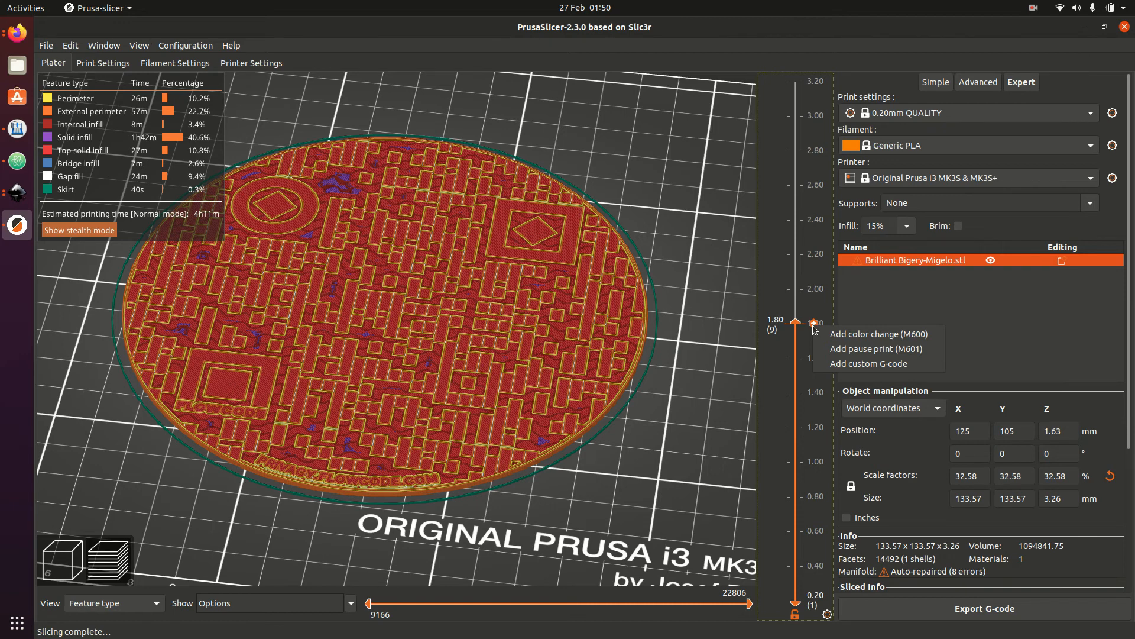
left_click(870, 334)
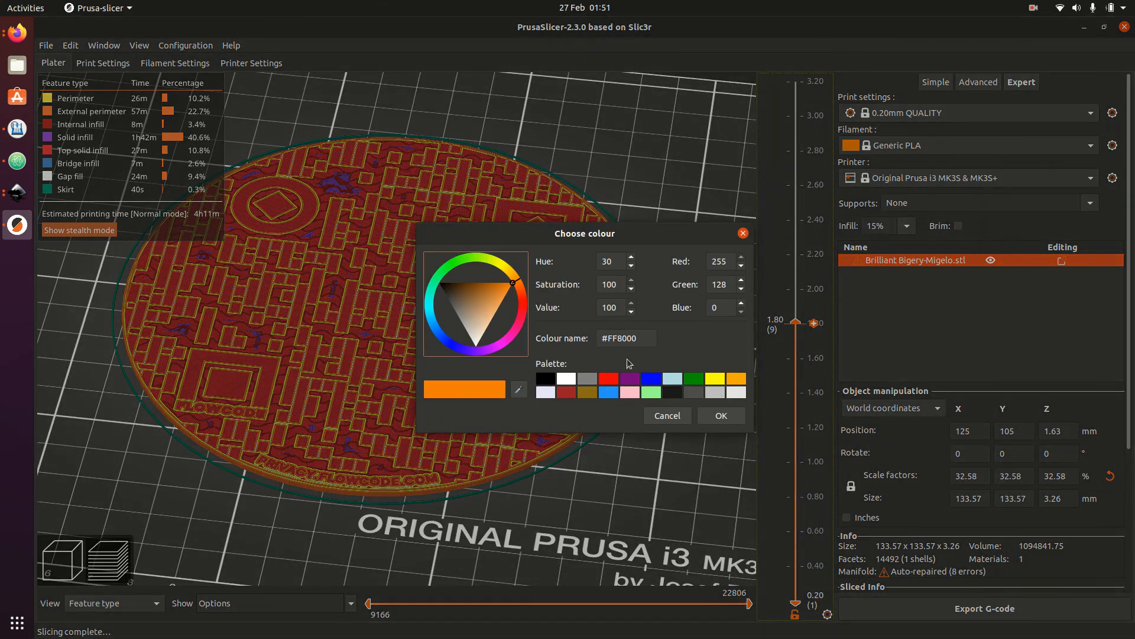
left_click(672, 393)
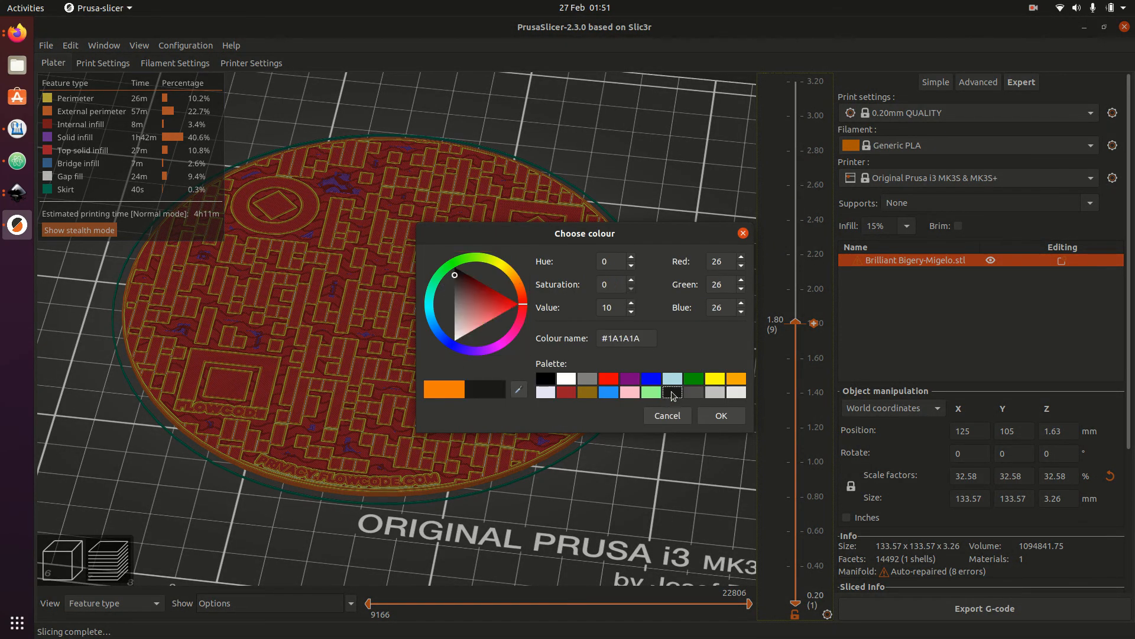
left_click(730, 416)
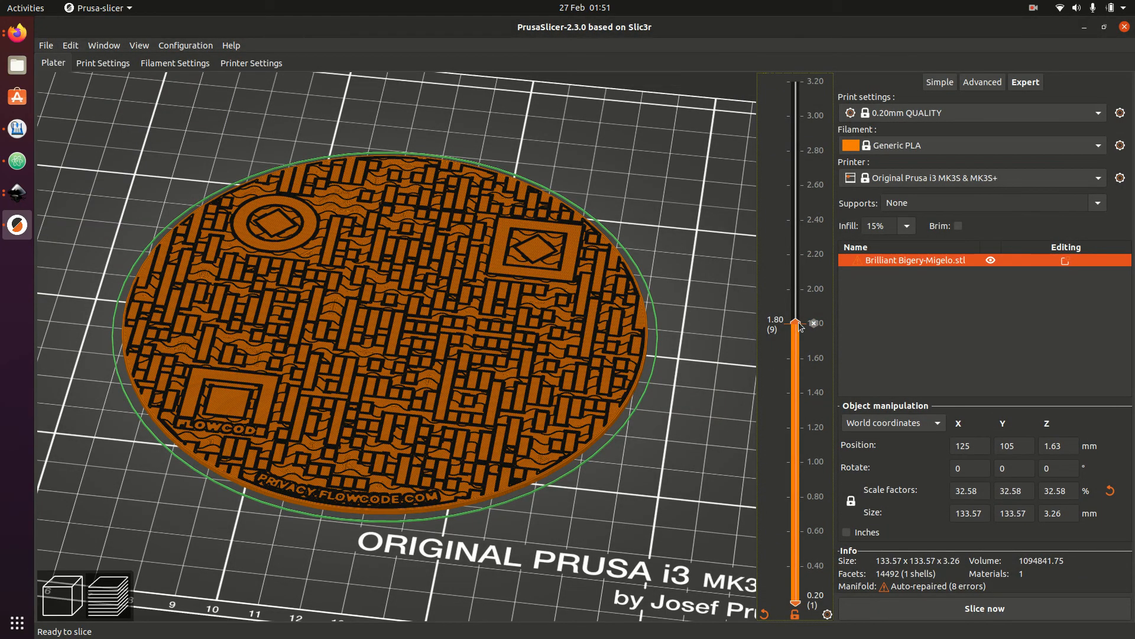
left_click_drag(799, 326, 797, 80)
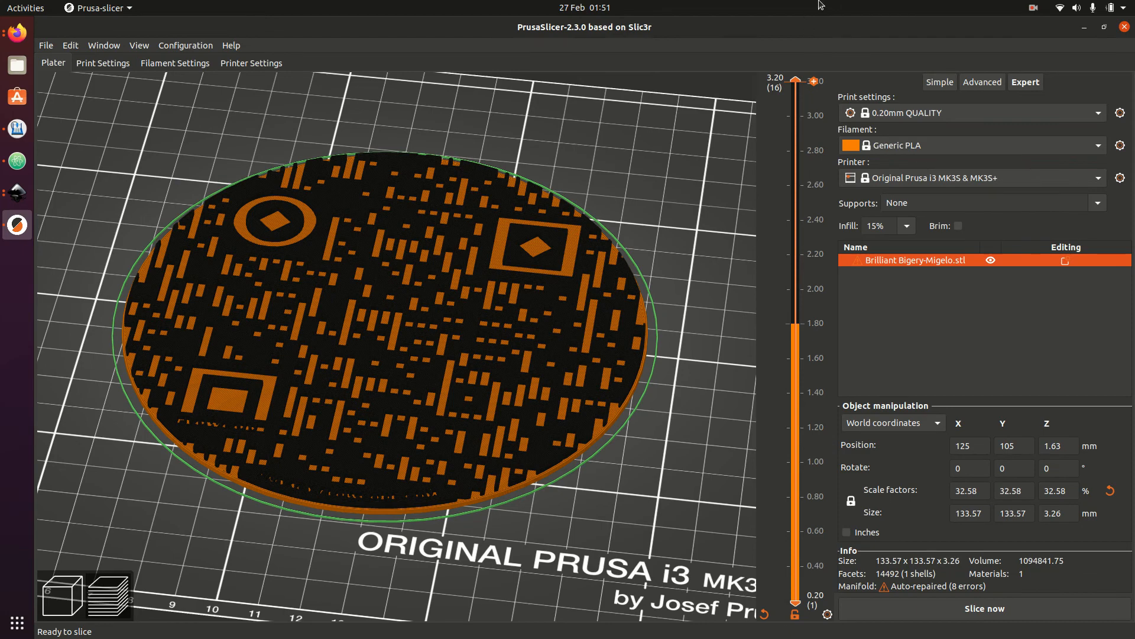
left_click_drag(735, 153, 673, 201)
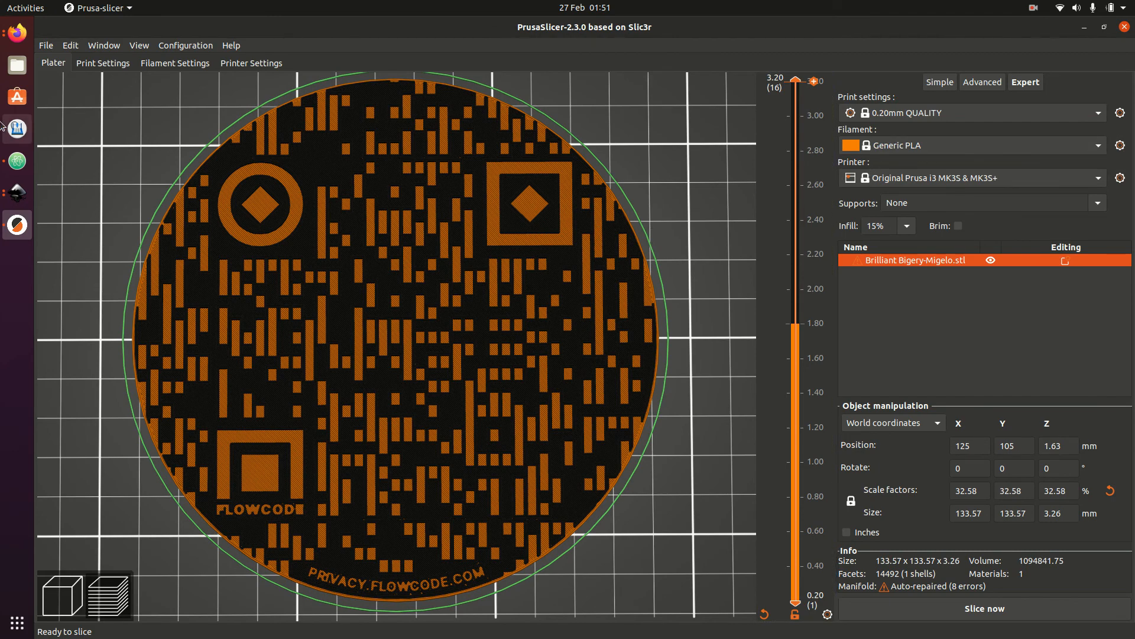
Set the Generic PLA filament colour to white #FFFFFF and return to the plater to view the two-colour model.
left_click(1120, 145)
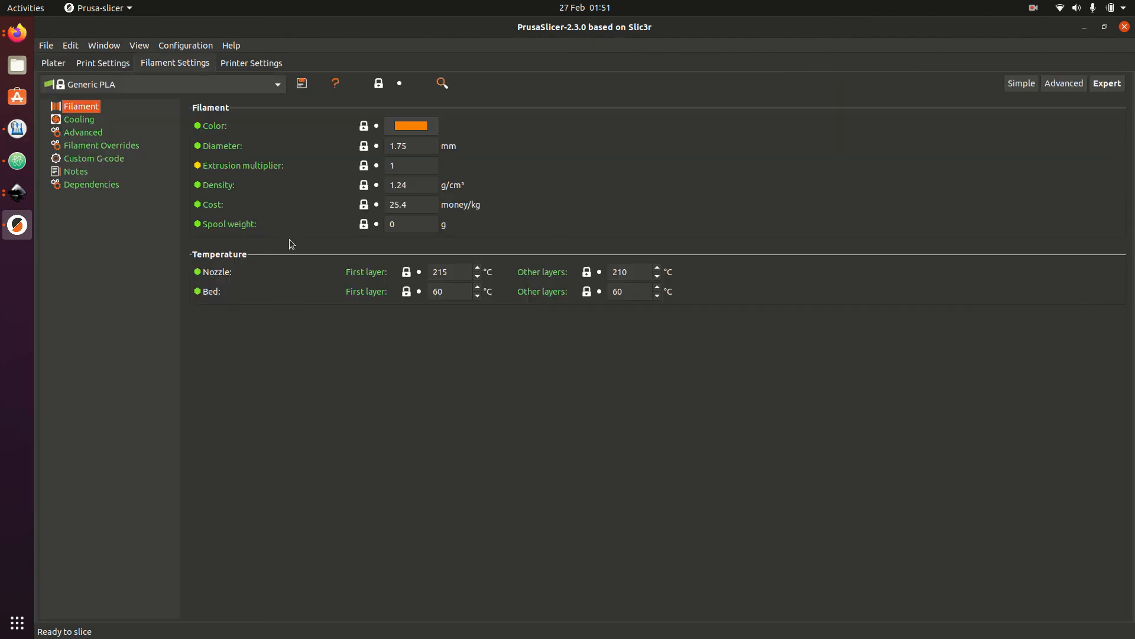
left_click(421, 123)
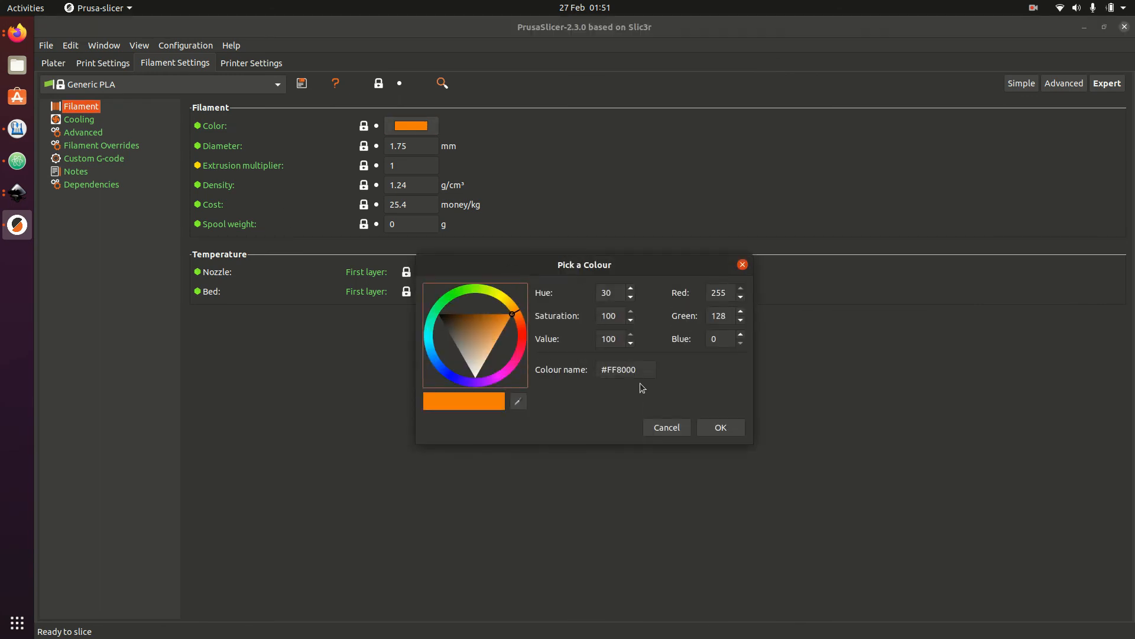
left_click_drag(640, 369, 606, 371)
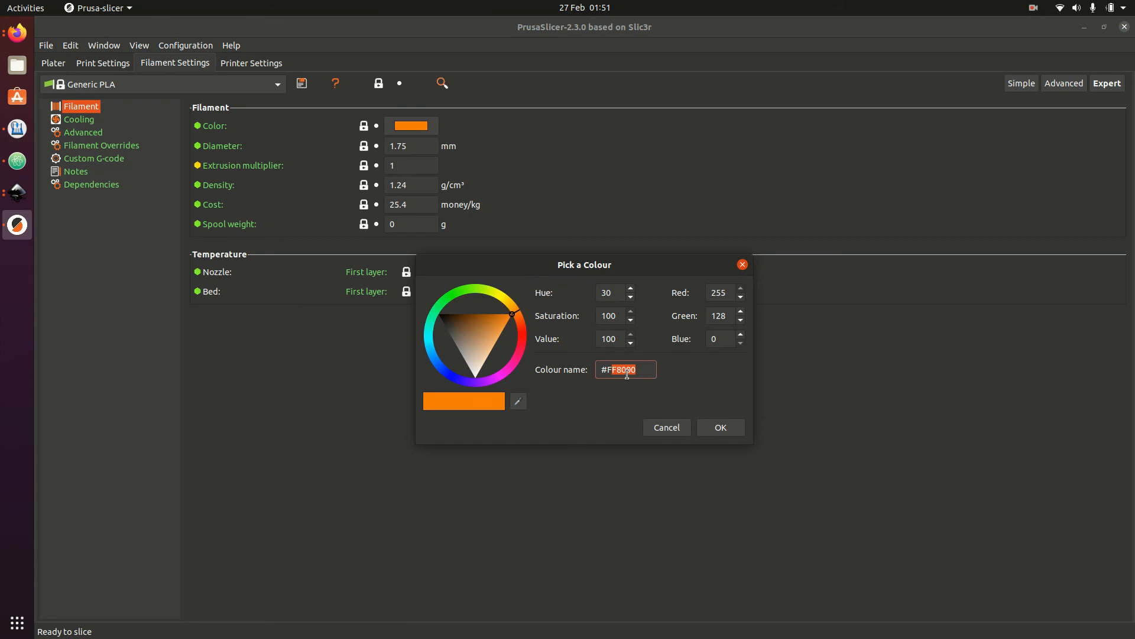
type("FFFFFF")
key("Return")
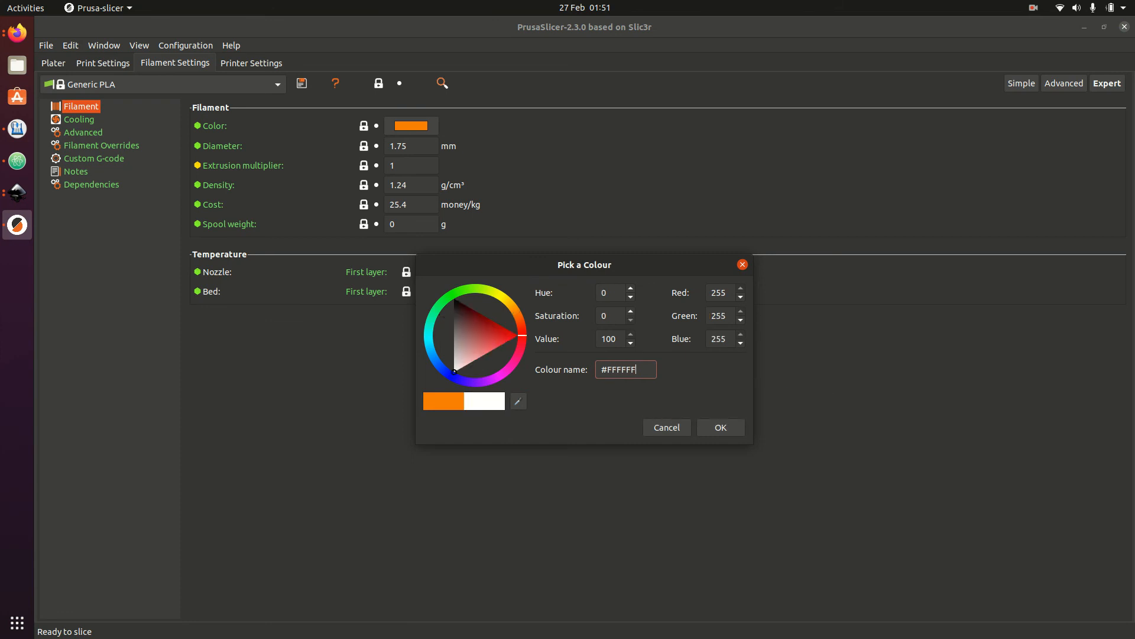
left_click(721, 427)
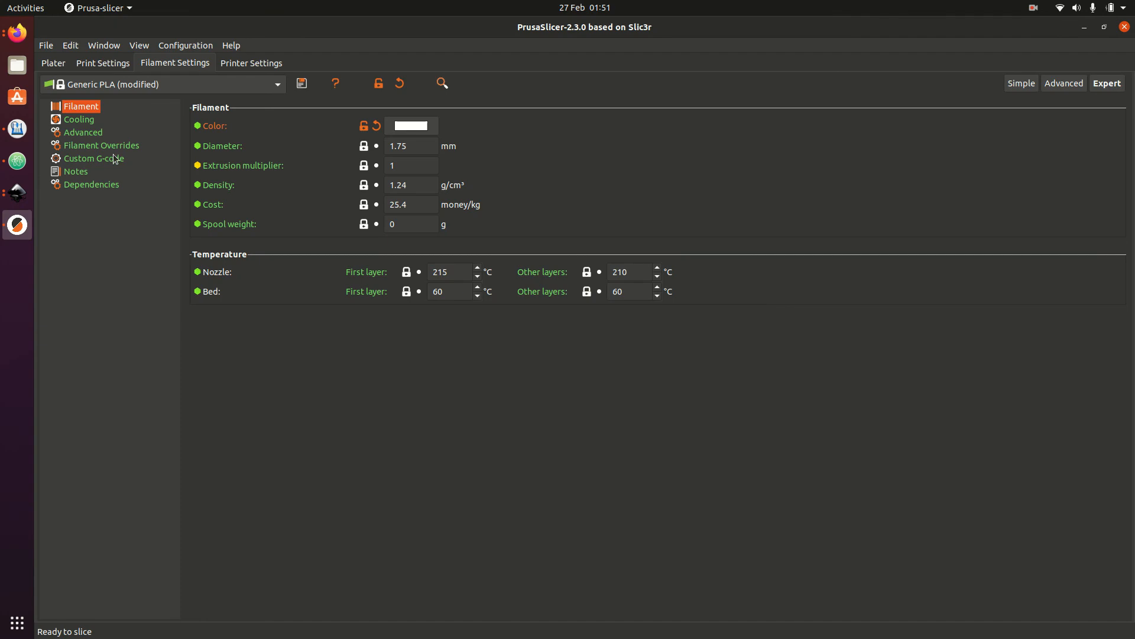
left_click(53, 61)
left_click_drag(732, 361, 723, 383)
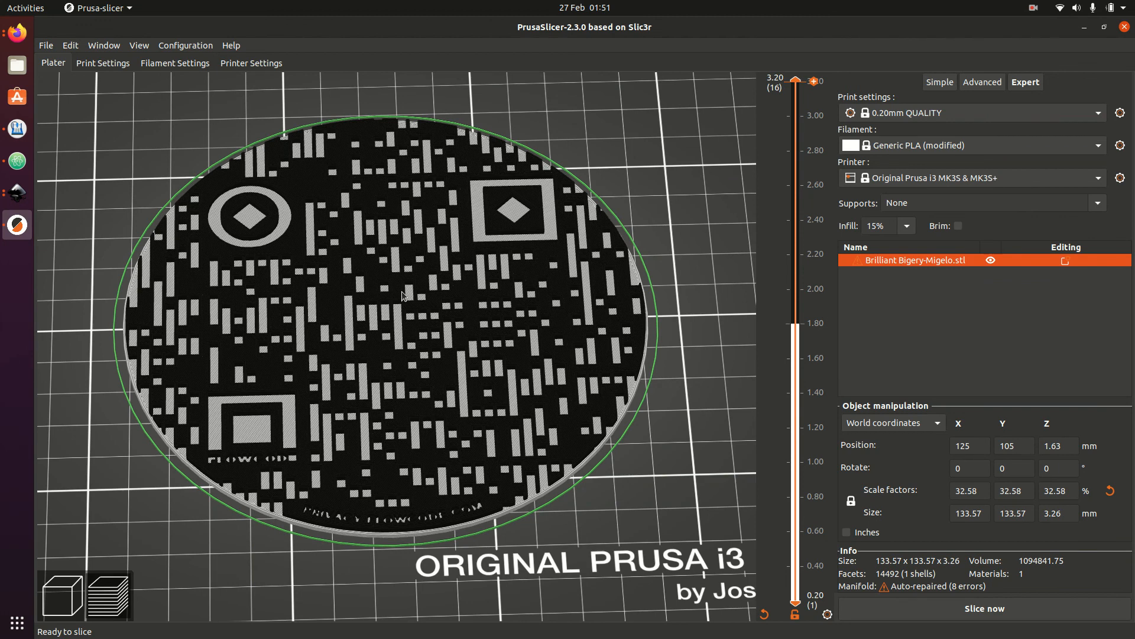